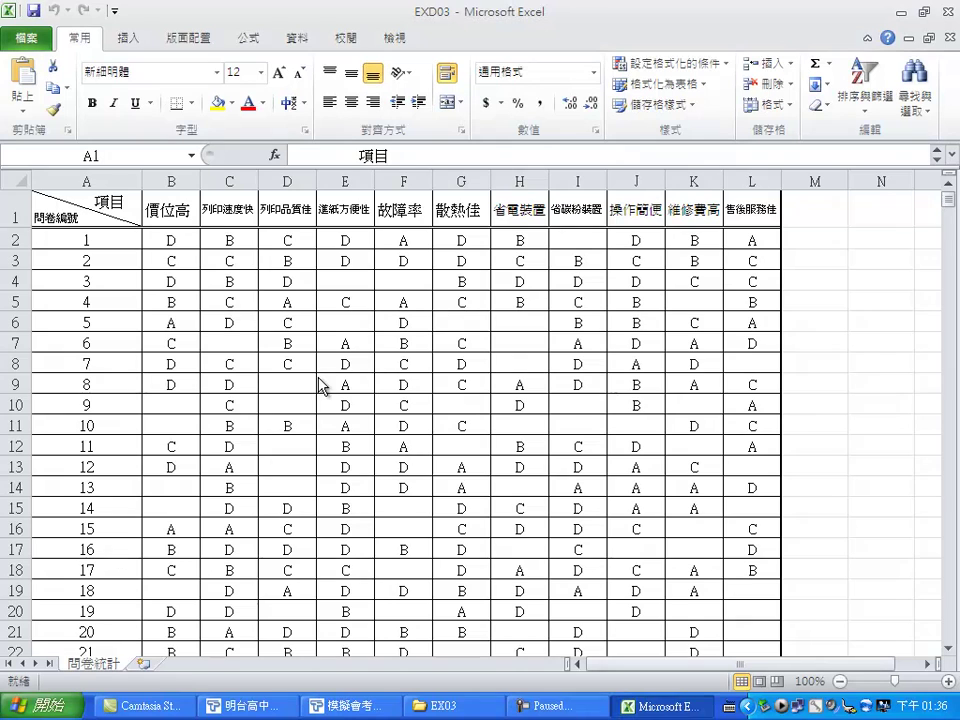
Step: Select cell B30 and open Insert Function with the category set to 全部
scroll(260, 420, "down", 3)
scroll(210, 490, "down", 2)
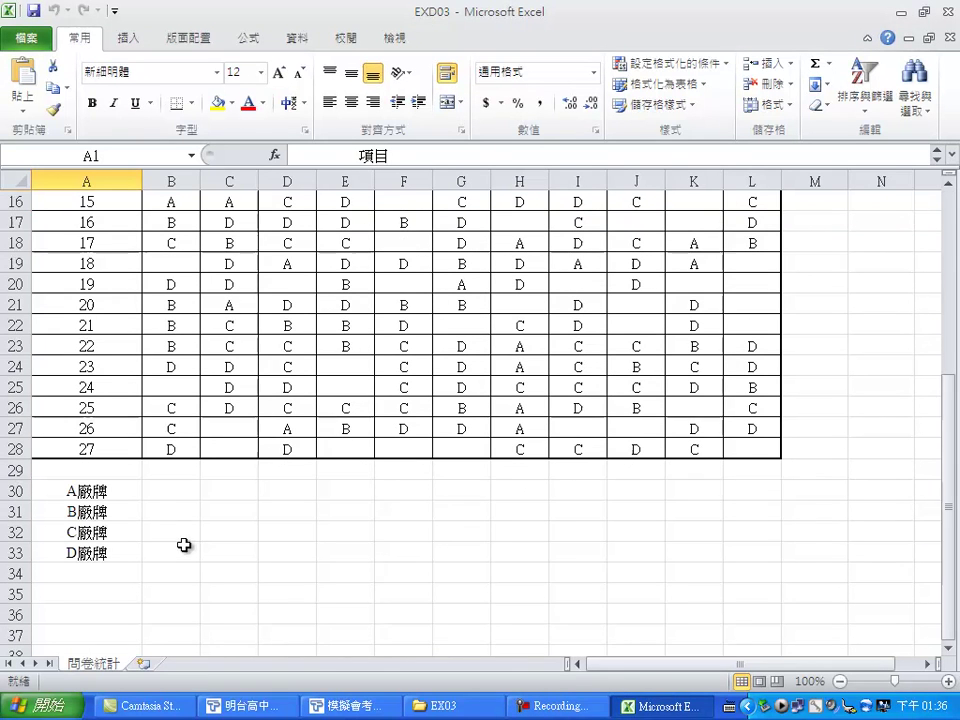
left_click(168, 493)
left_click(280, 158)
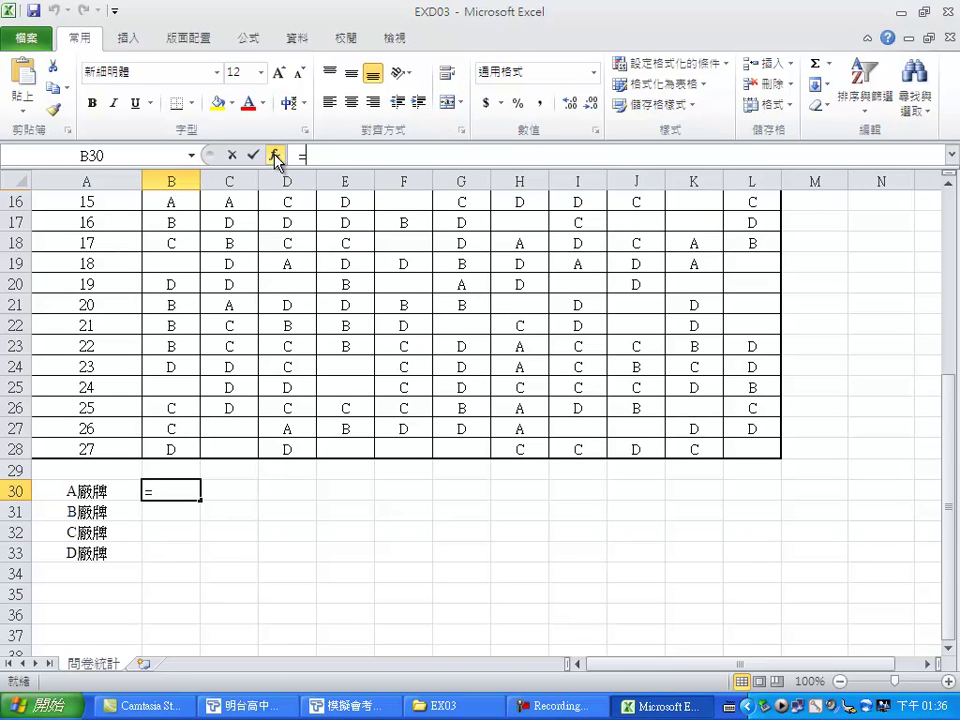
left_click(525, 384)
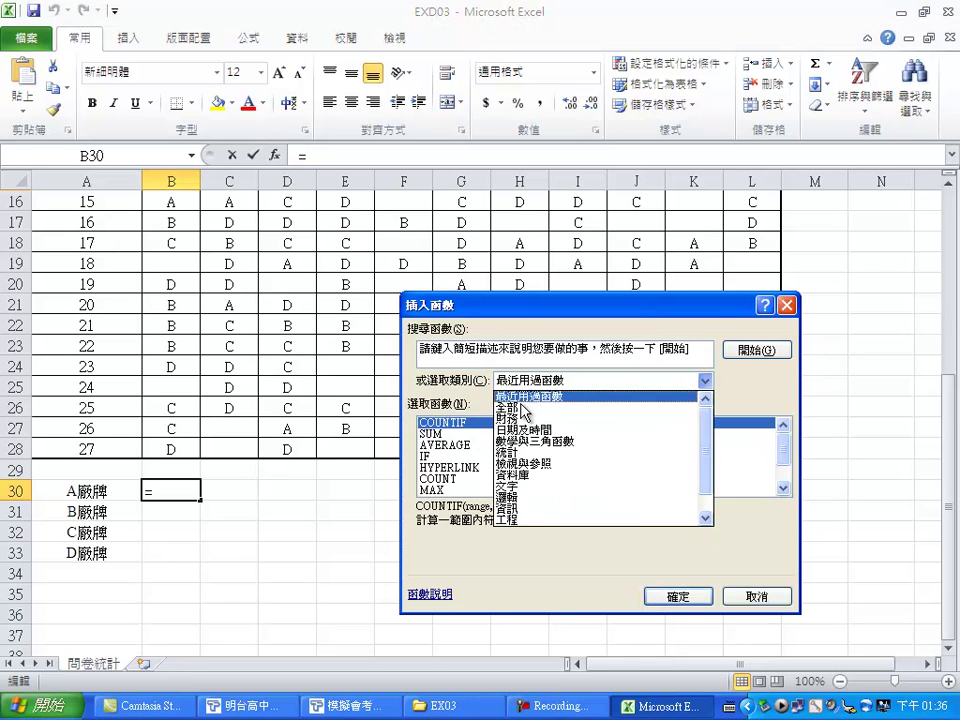
left_click(510, 407)
left_click(461, 434)
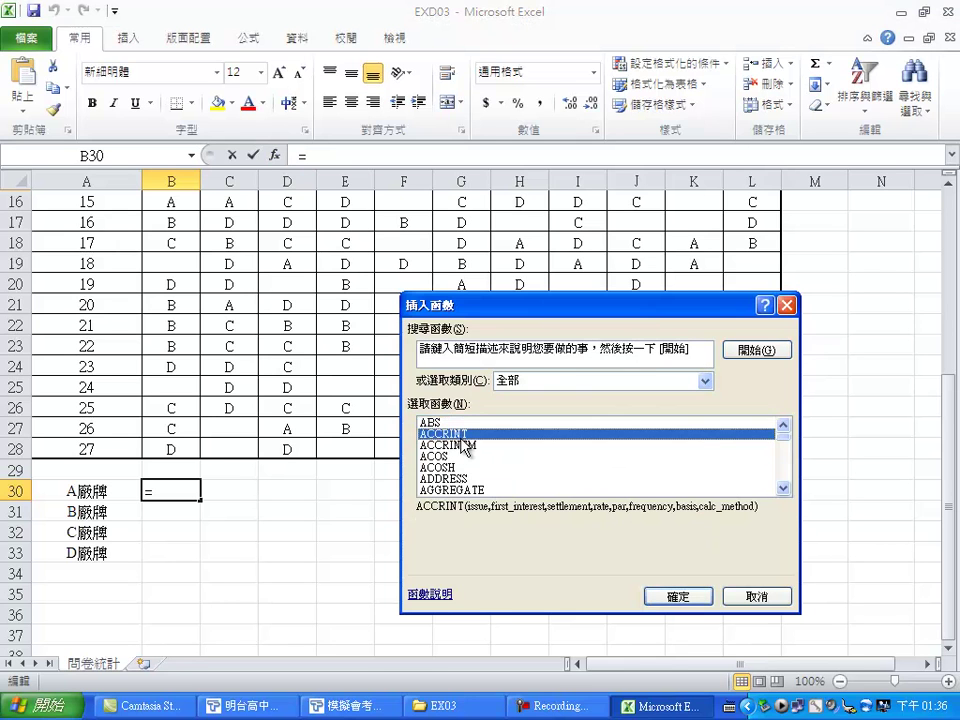
Step: Jump through the full function list and select COUNTIF
key("c")
key("o")
key("n")
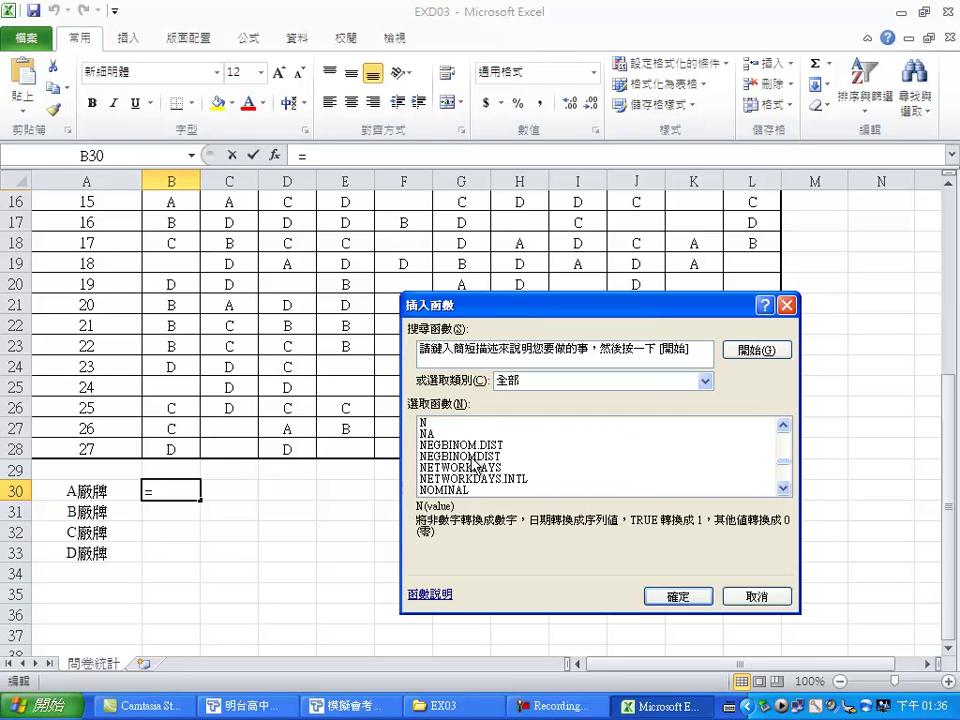
key("c")
key("o")
key("u")
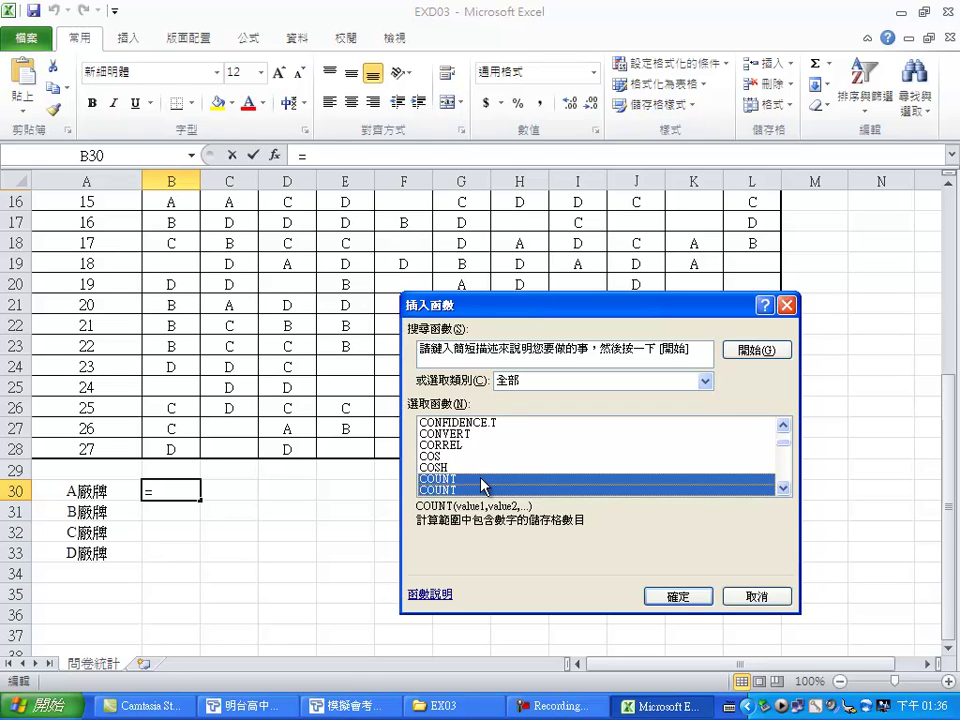
scroll(484, 485, "down", 1)
left_click(462, 490)
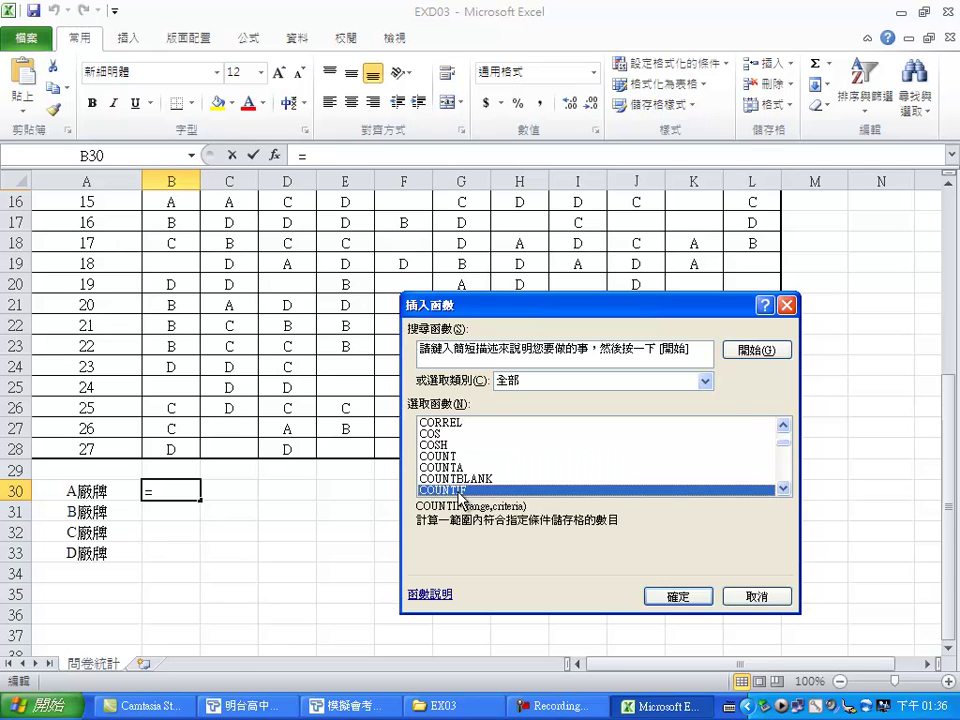
Step: Enter =COUNTIF(B$2:B$28,$A30) in B30 and fill it across B30:L33
left_click(668, 597)
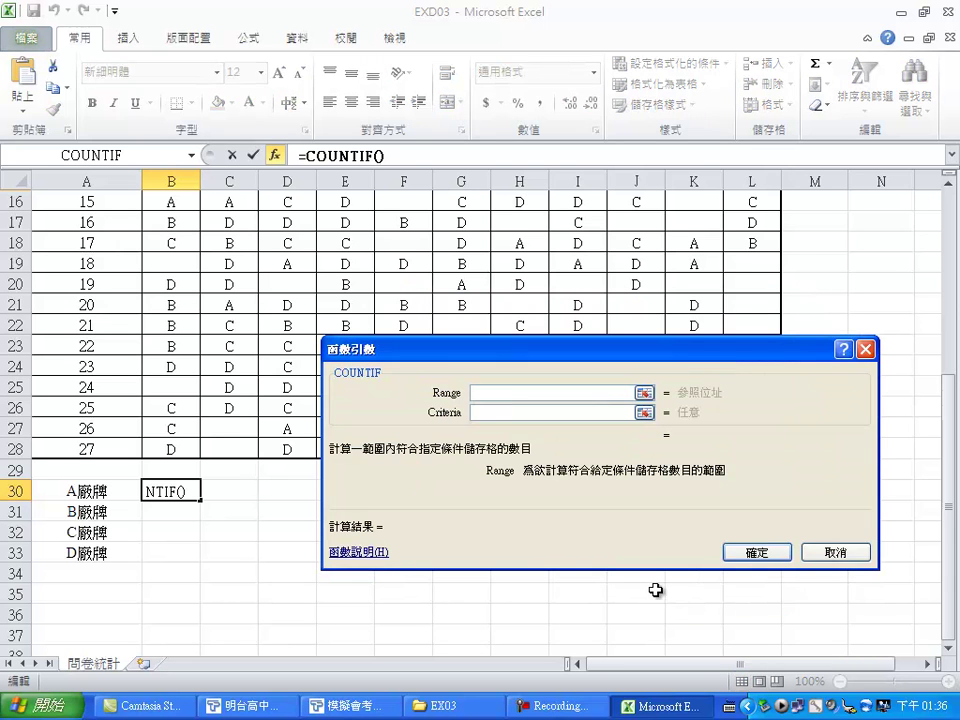
mouse_move(171, 449)
left_mouse_down()
mouse_move(175, 100)
mouse_move(167, 238)
left_mouse_up()
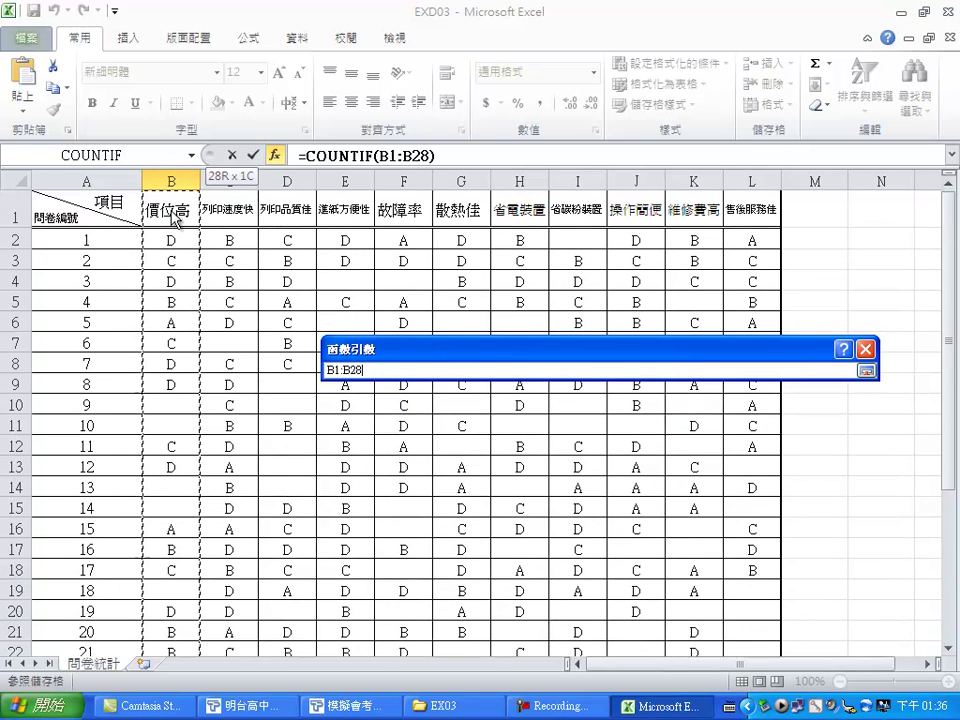
left_click_drag(167, 238, 167, 238)
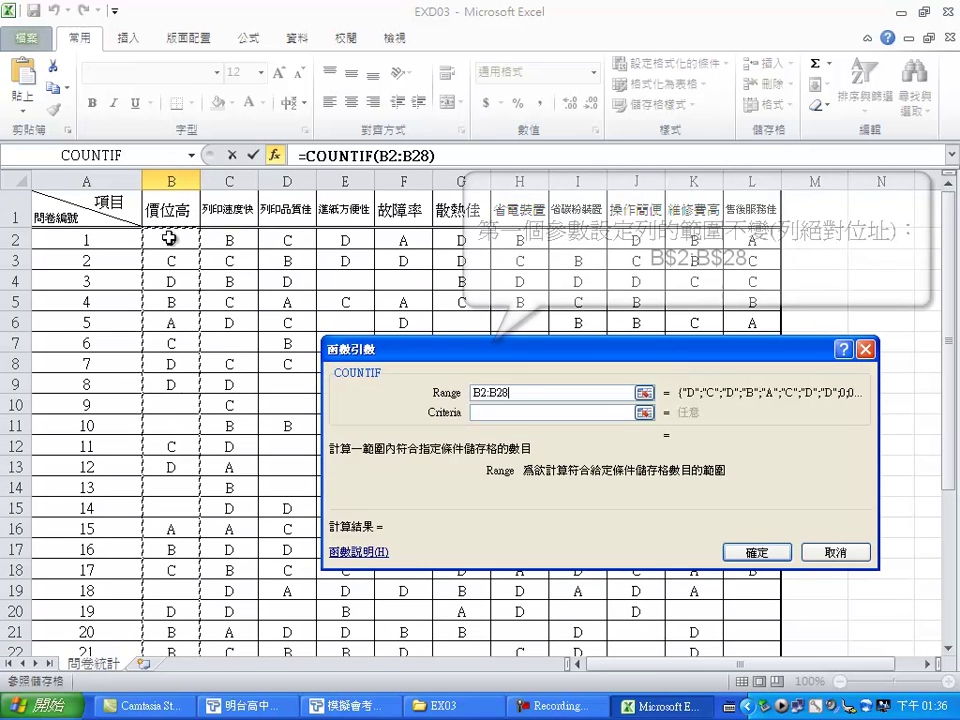
key("F4")
key("F4")
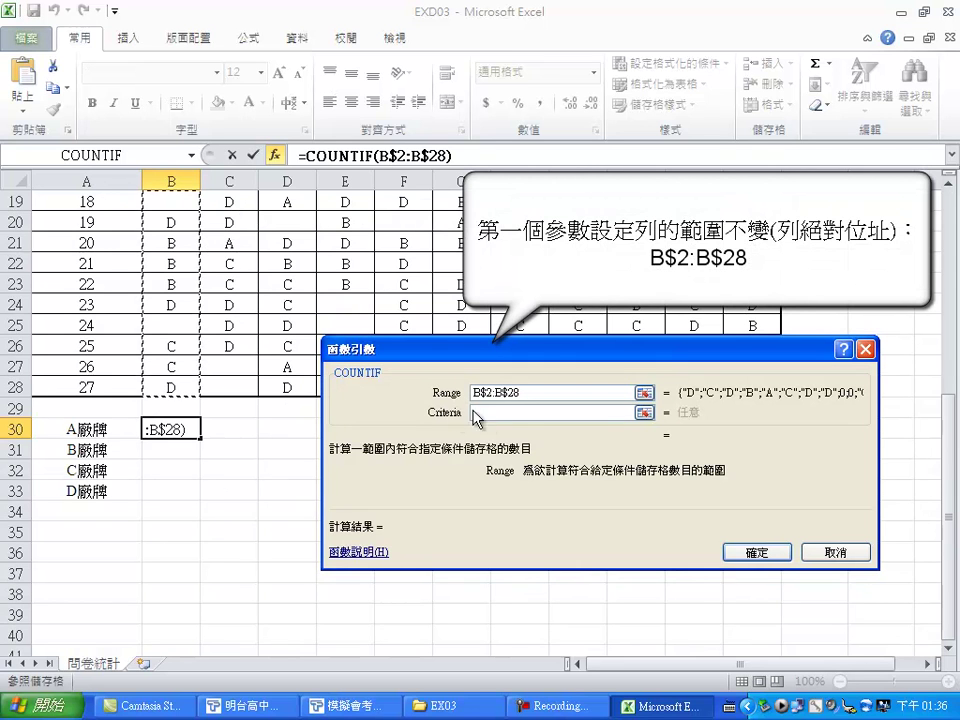
left_click(548, 412)
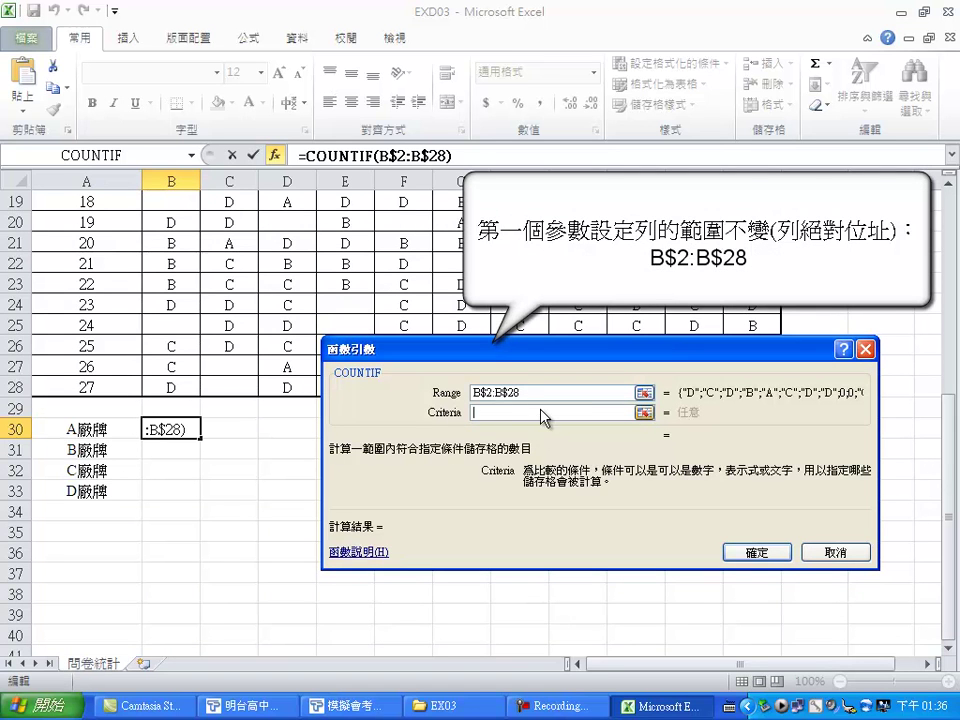
left_click(101, 429)
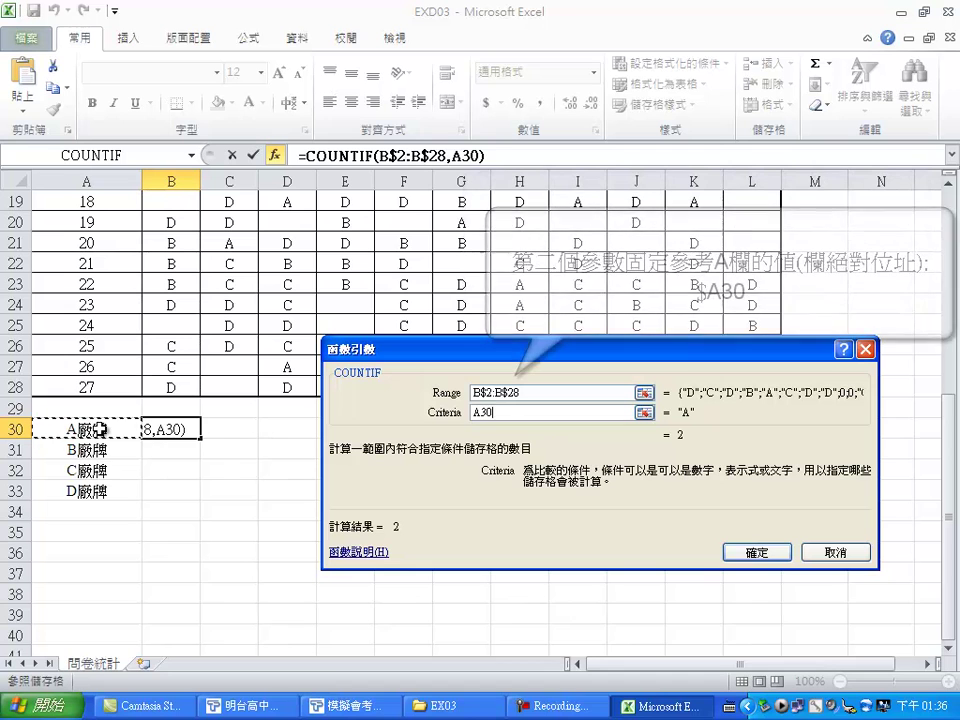
key("F4")
key("F4")
key("F4")
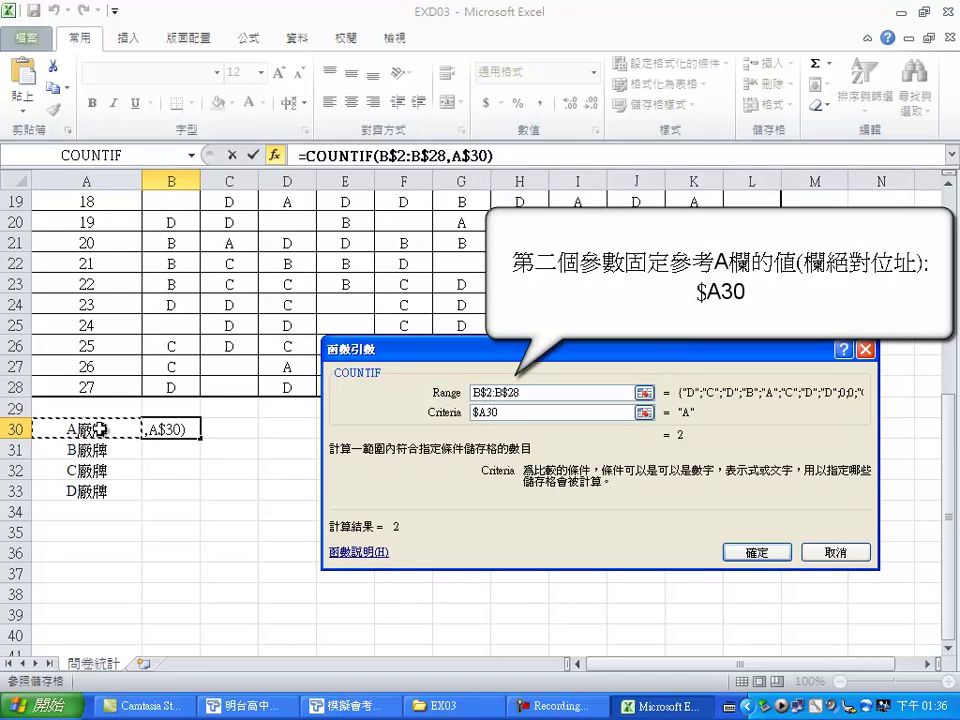
left_click(765, 551)
mouse_move(200, 438)
left_mouse_down()
mouse_move(199, 503)
mouse_move(771, 490)
left_mouse_up()
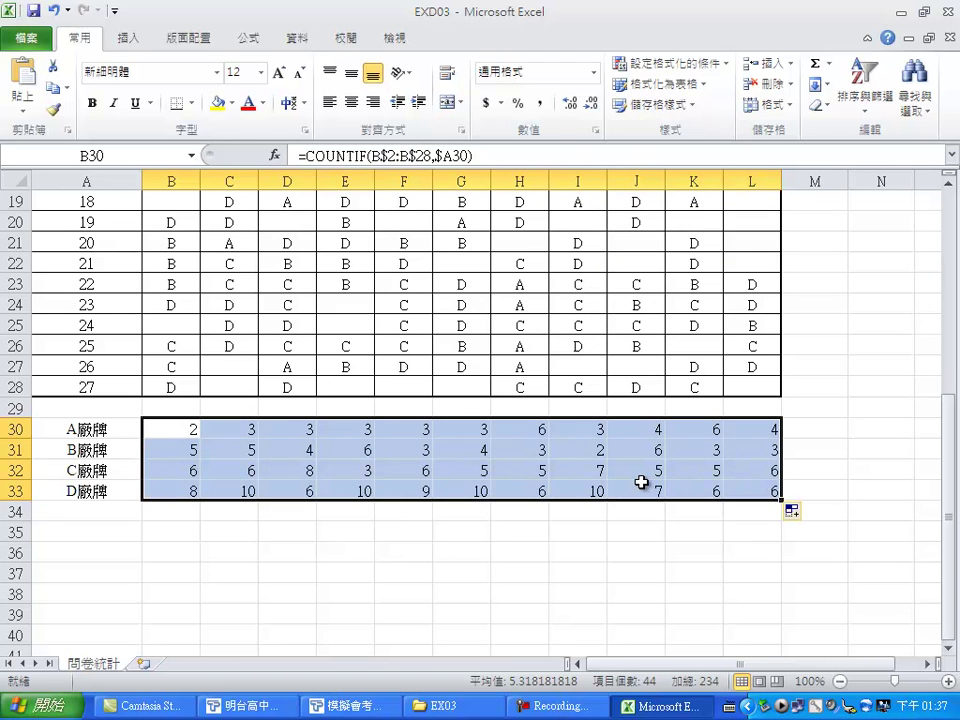
scroll(641, 482, "up", 2)
Step: Select the header row A1:L1 together with the count block A30:L33
scroll(639, 480, "up", 4)
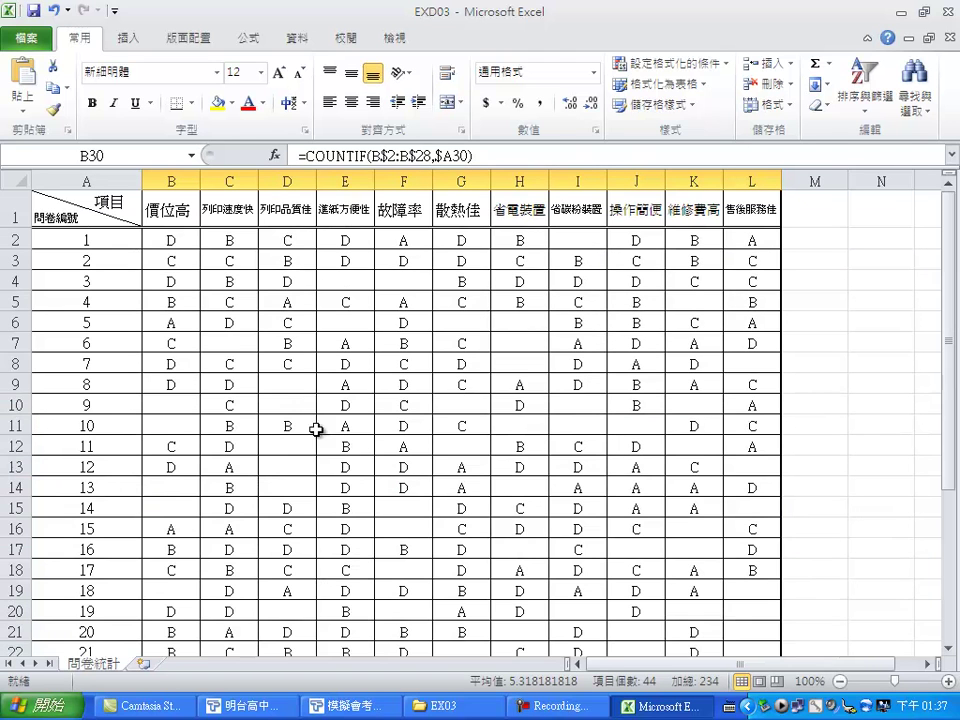
left_click_drag(62, 215, 752, 205)
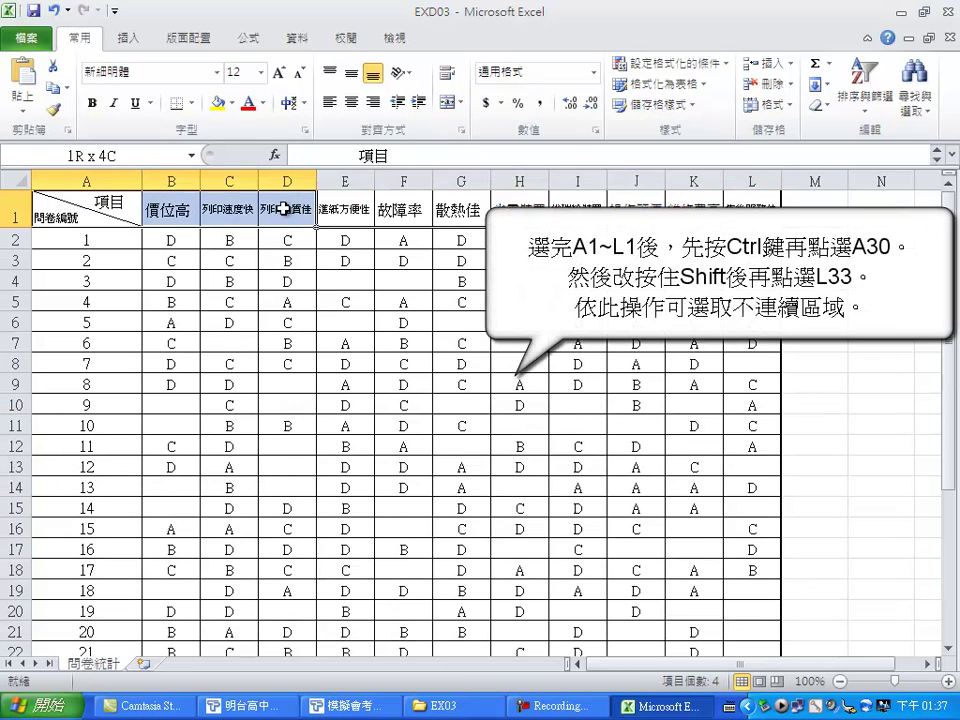
scroll(377, 422, "down", 1)
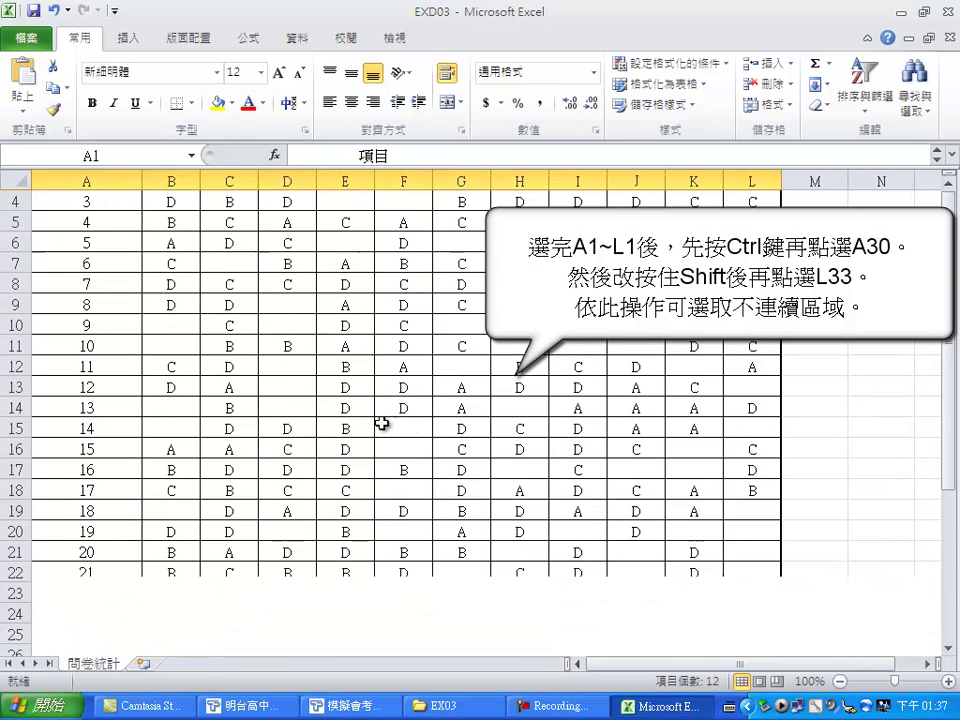
scroll(259, 446, "down", 4)
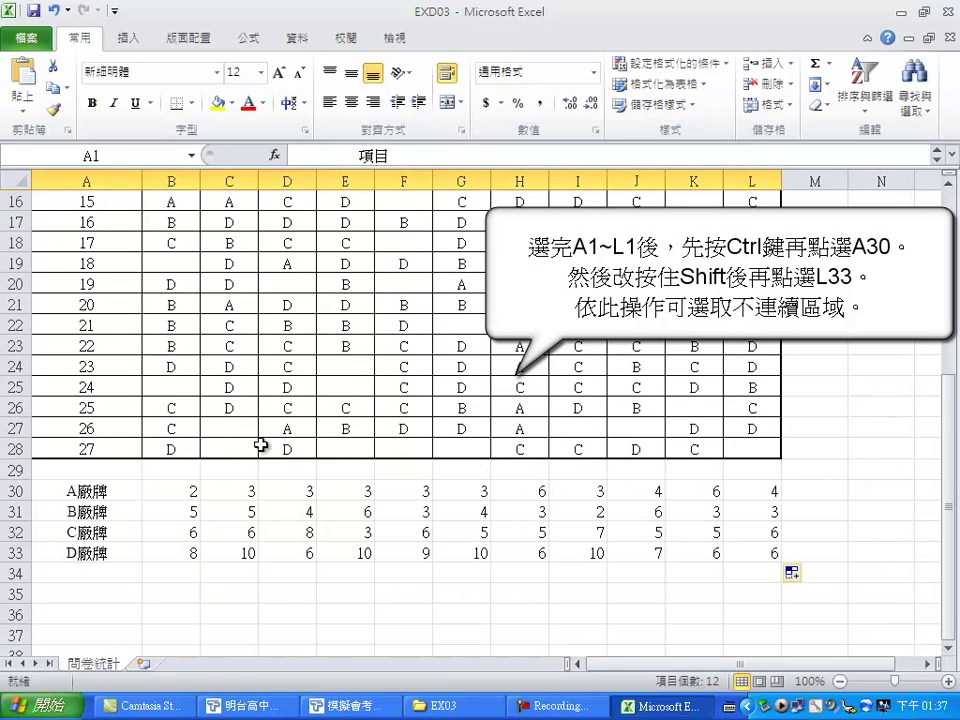
left_click(105, 492, "ctrl")
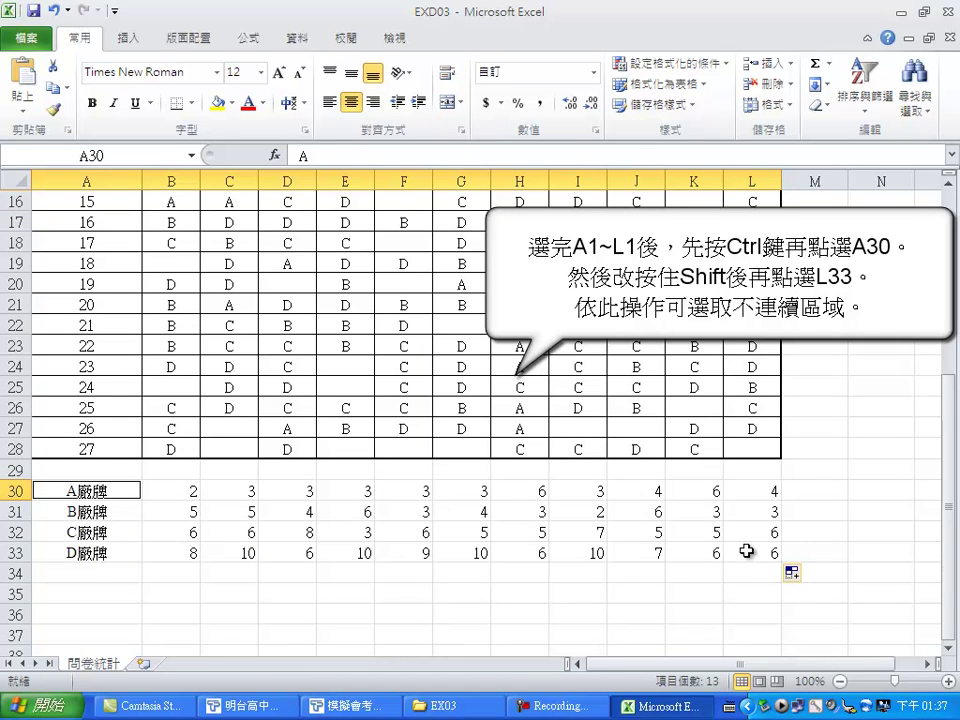
left_click(746, 551, "shift")
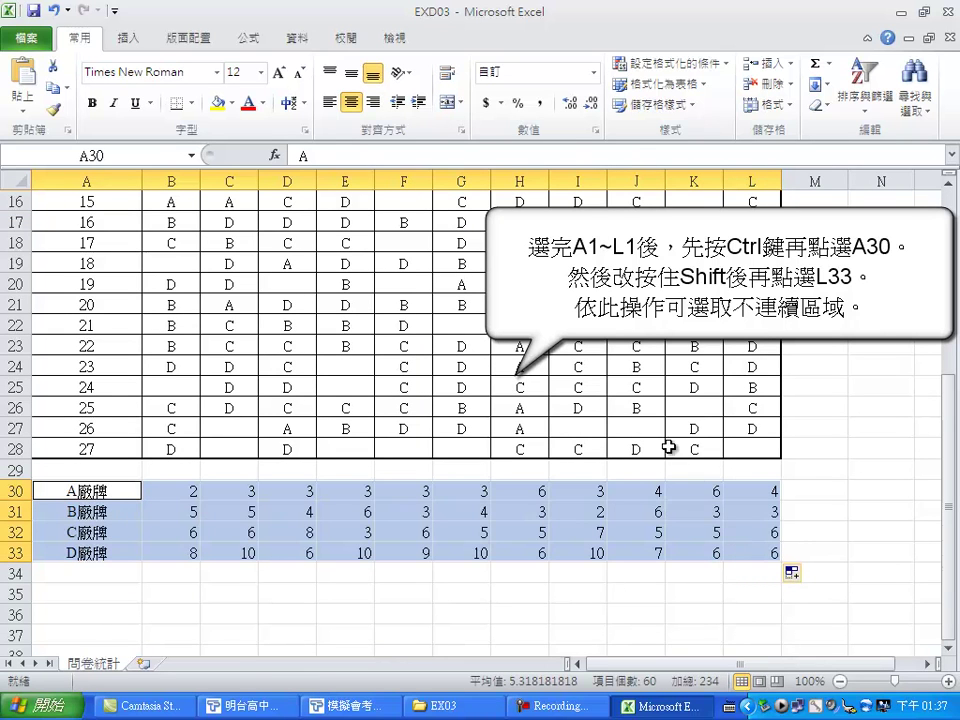
Step: Insert a radar chart with markers from the 其他圖表 menu
left_click(129, 43)
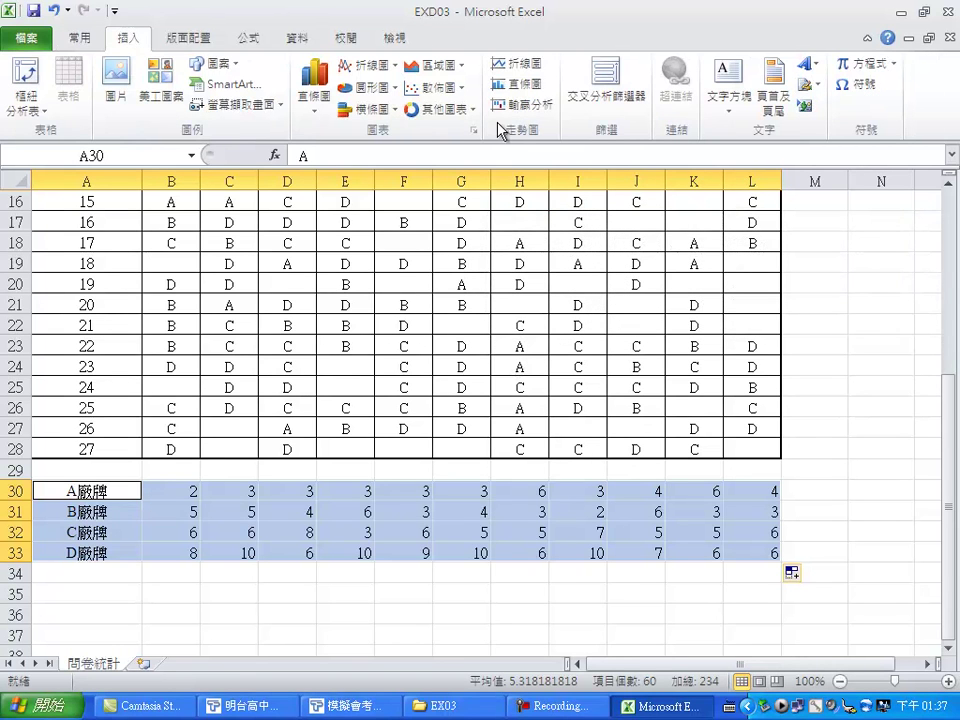
left_click(472, 112)
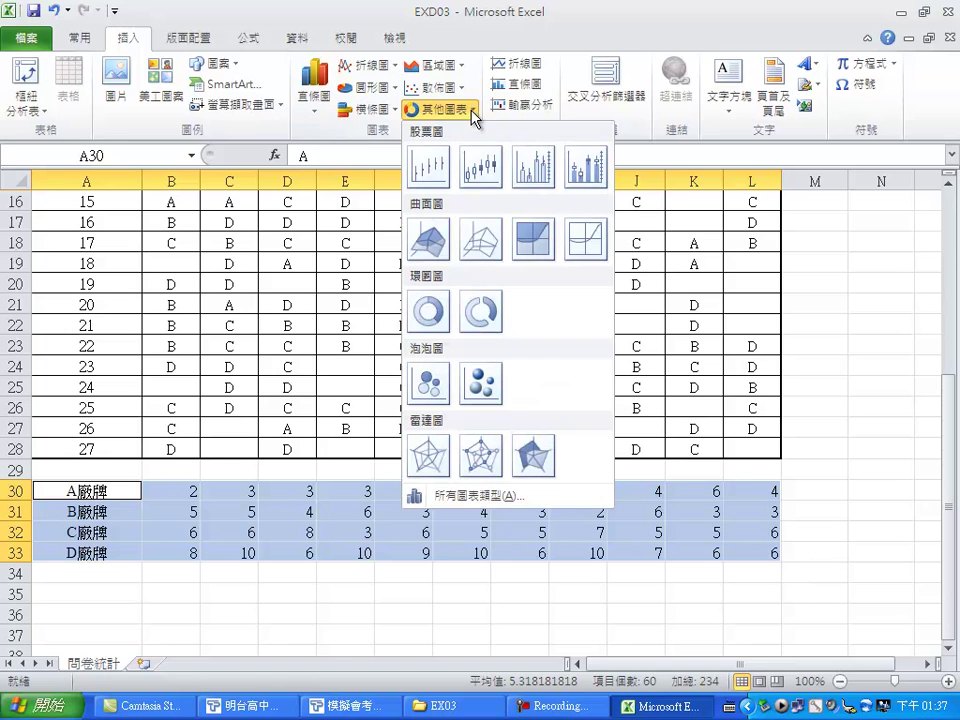
left_click(485, 457)
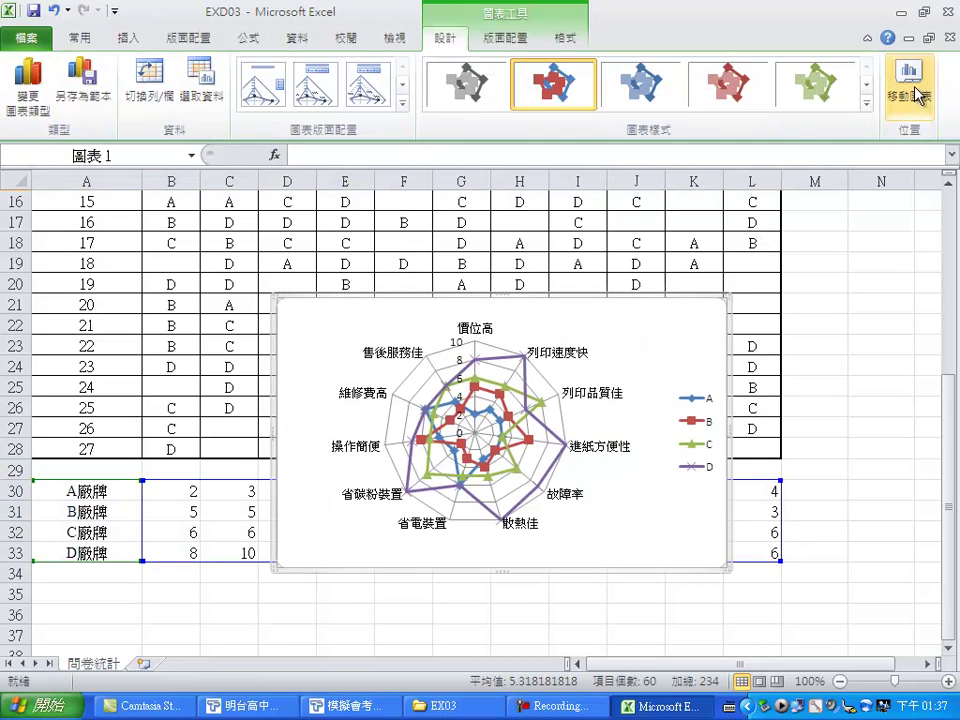
Step: Move the chart onto a new chart sheet named 雷達圖
left_click(917, 93)
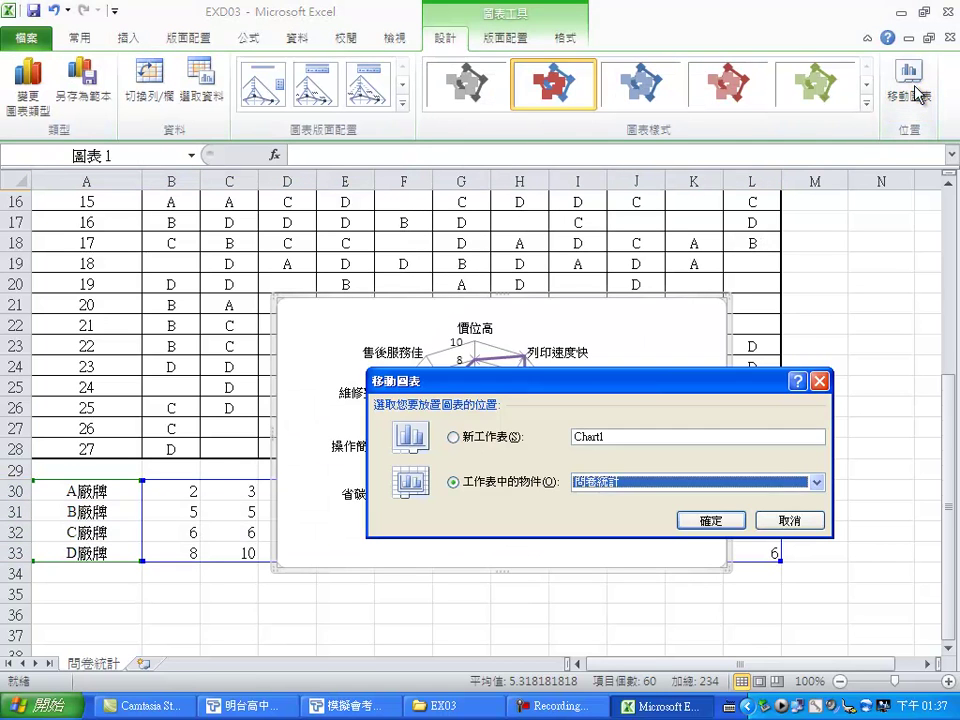
left_click(533, 437)
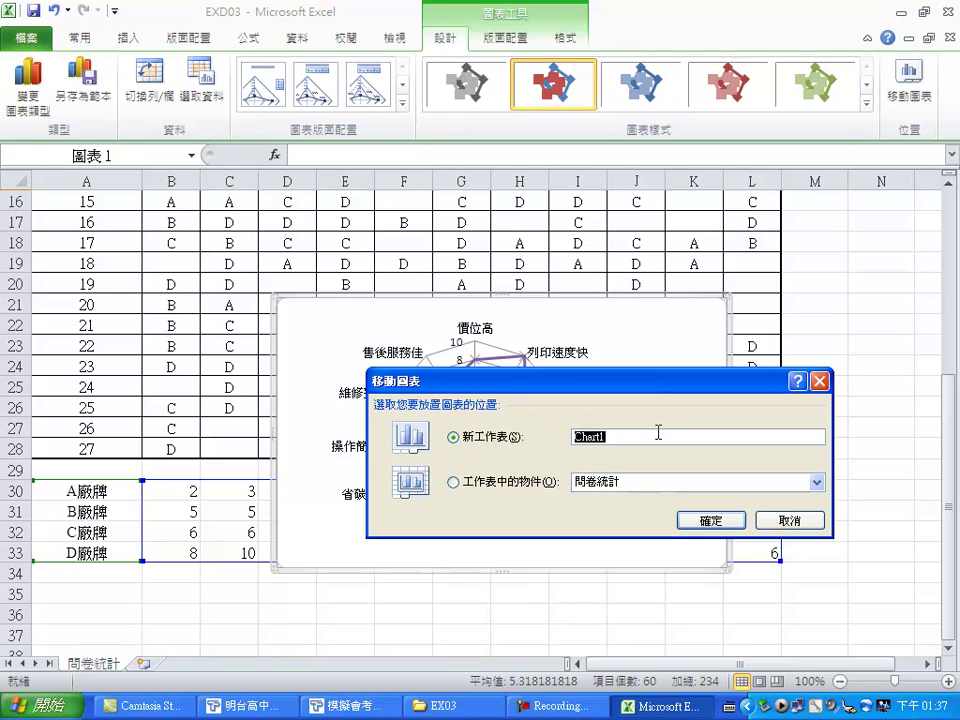
key("ctrl+space")
type("雷達")
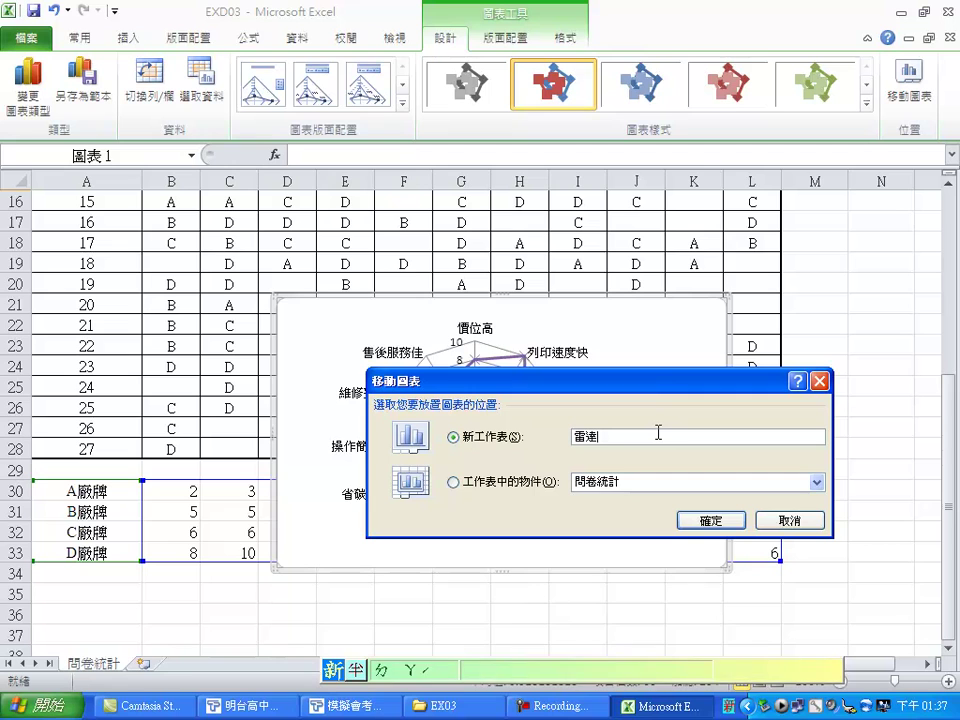
type("圖wj6")
left_click(720, 520)
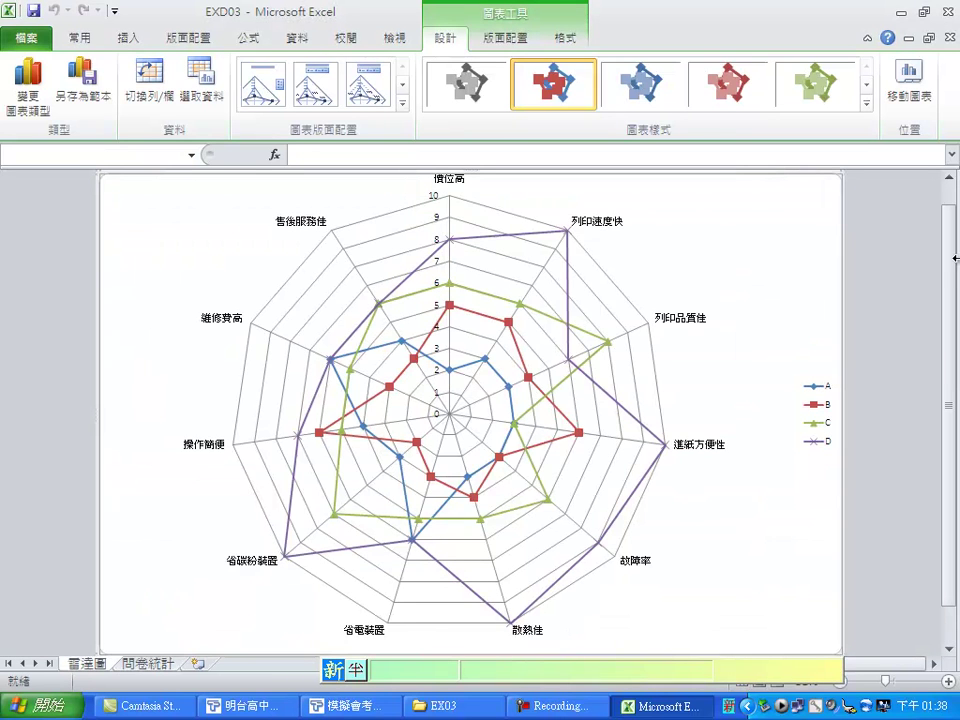
left_click(866, 106)
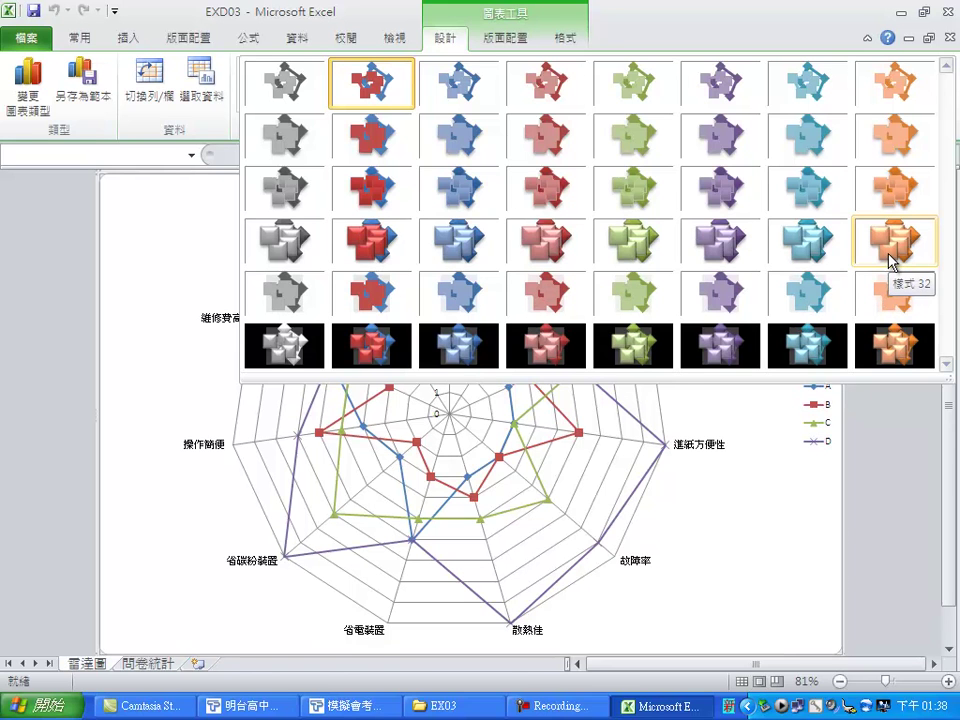
Step: Apply chart Style 32, the orange 3D style
left_click(892, 258)
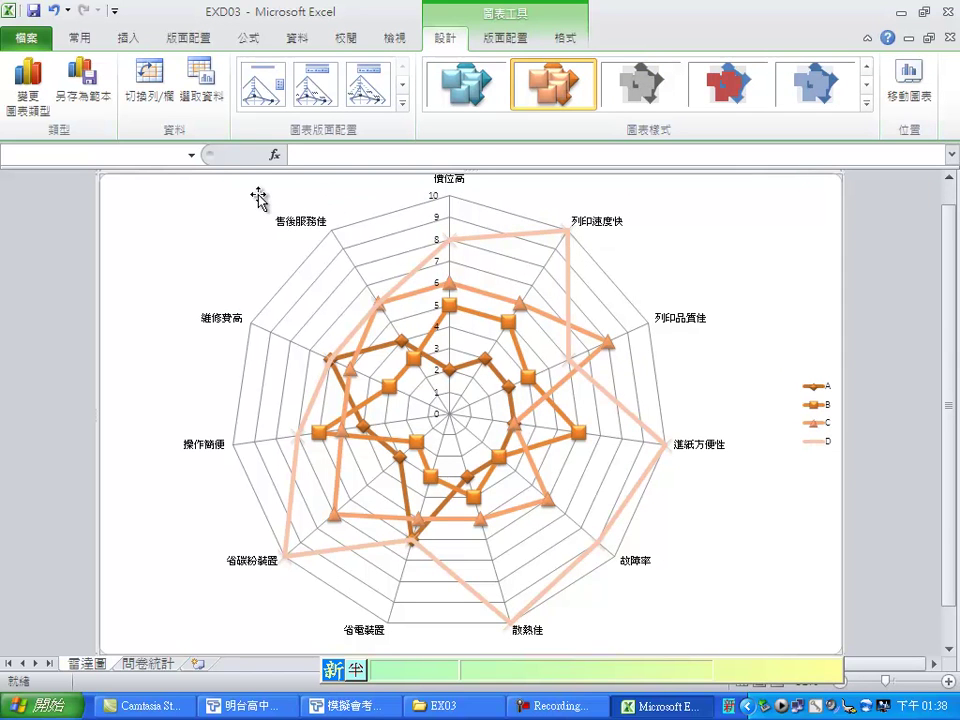
Step: Set the chart's font size to 18 and the legend's font size to 12
left_click(80, 40)
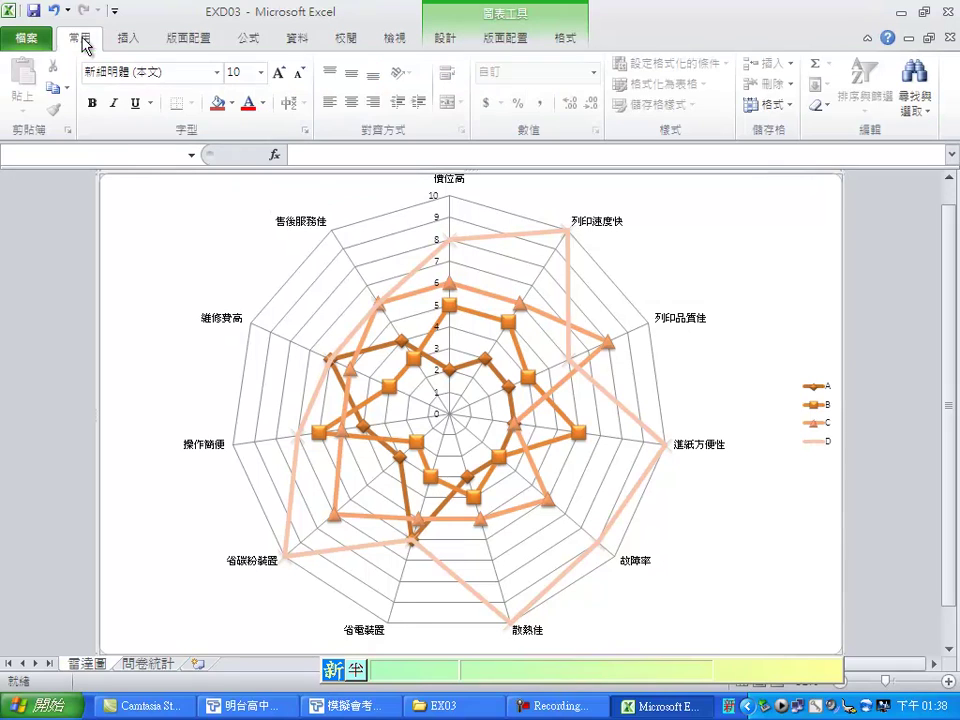
left_click(260, 74)
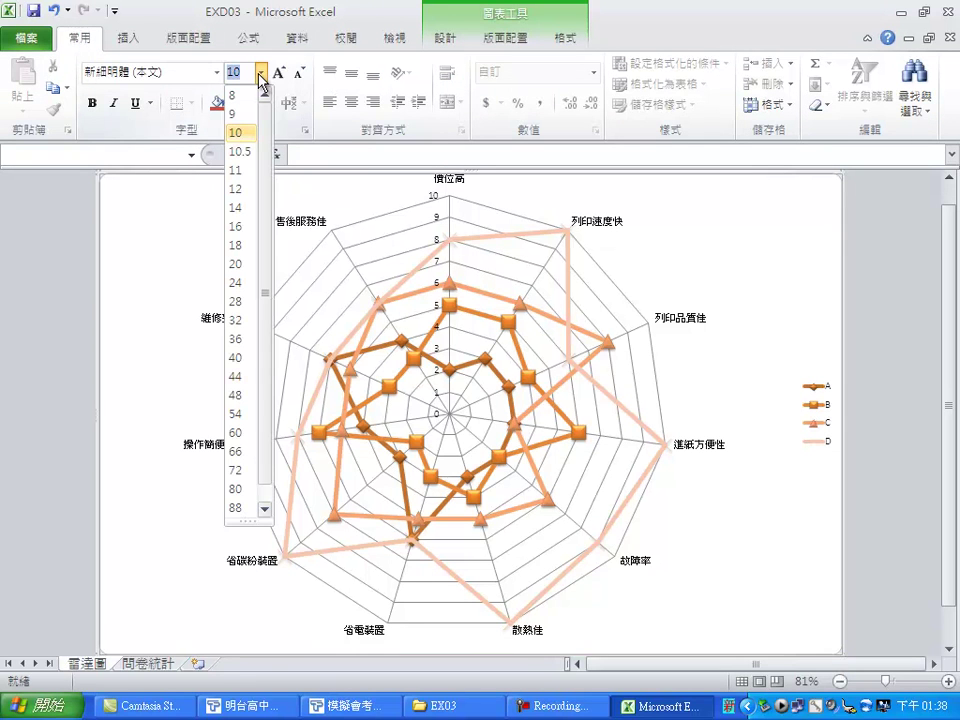
left_click(239, 245)
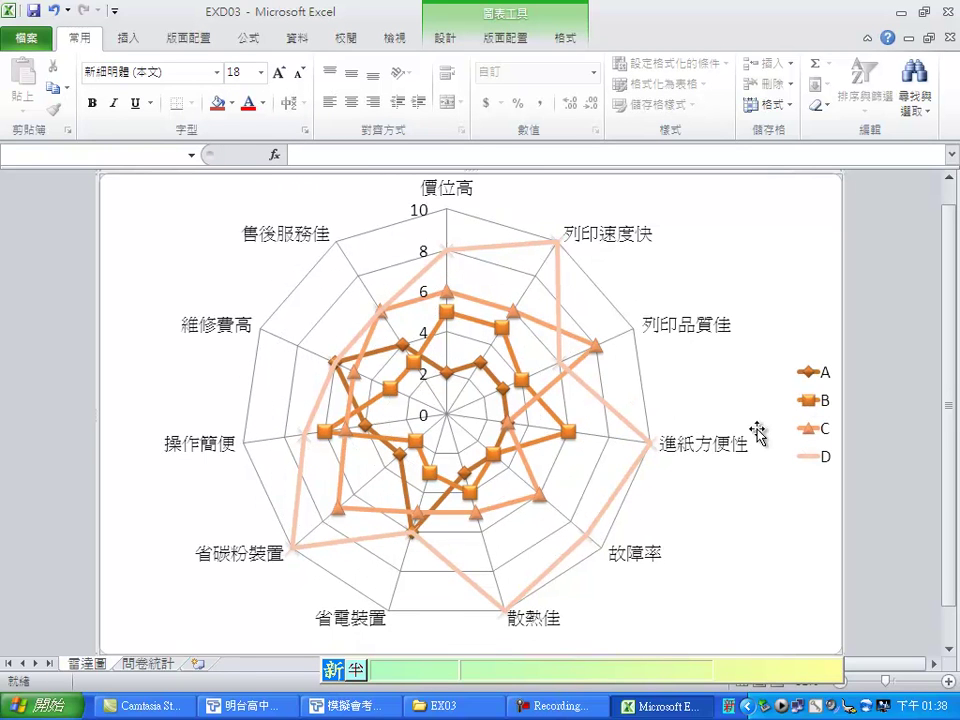
left_click(816, 388)
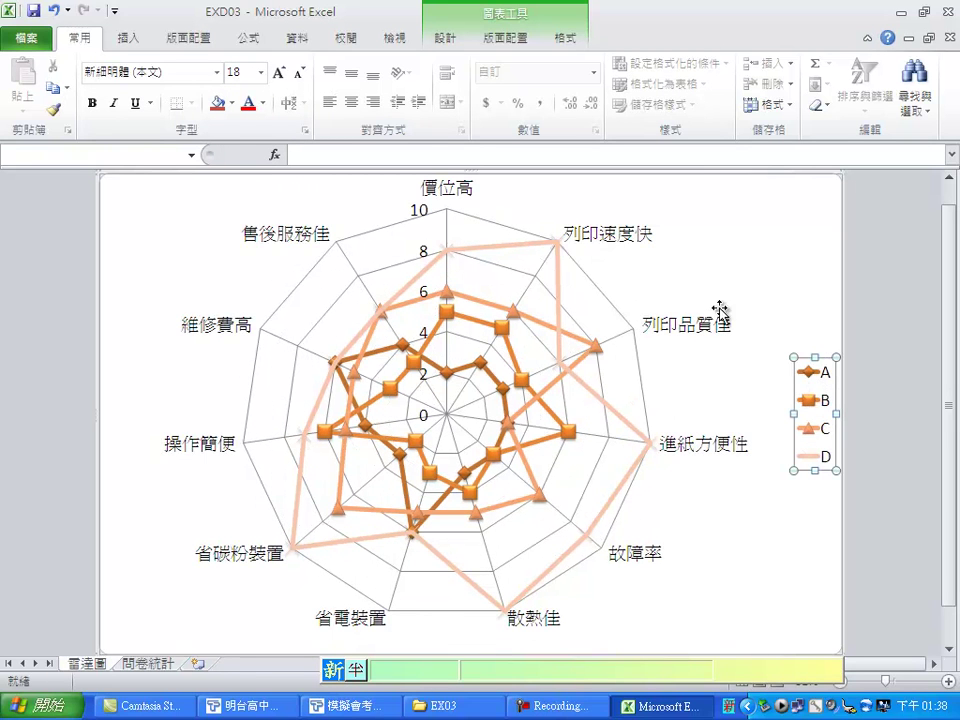
left_click(261, 75)
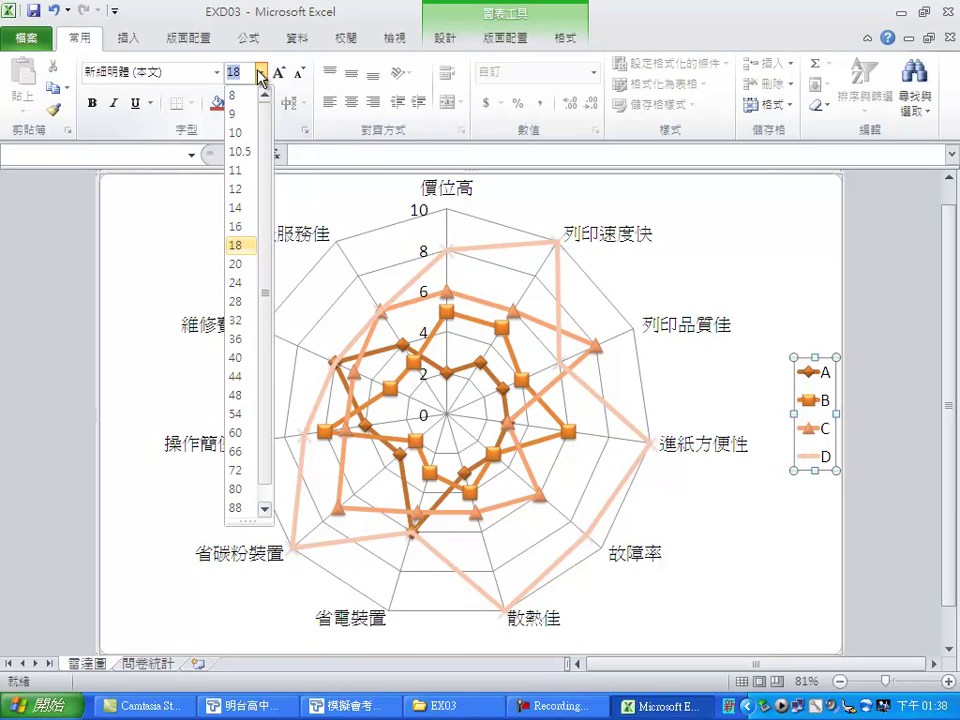
left_click(240, 190)
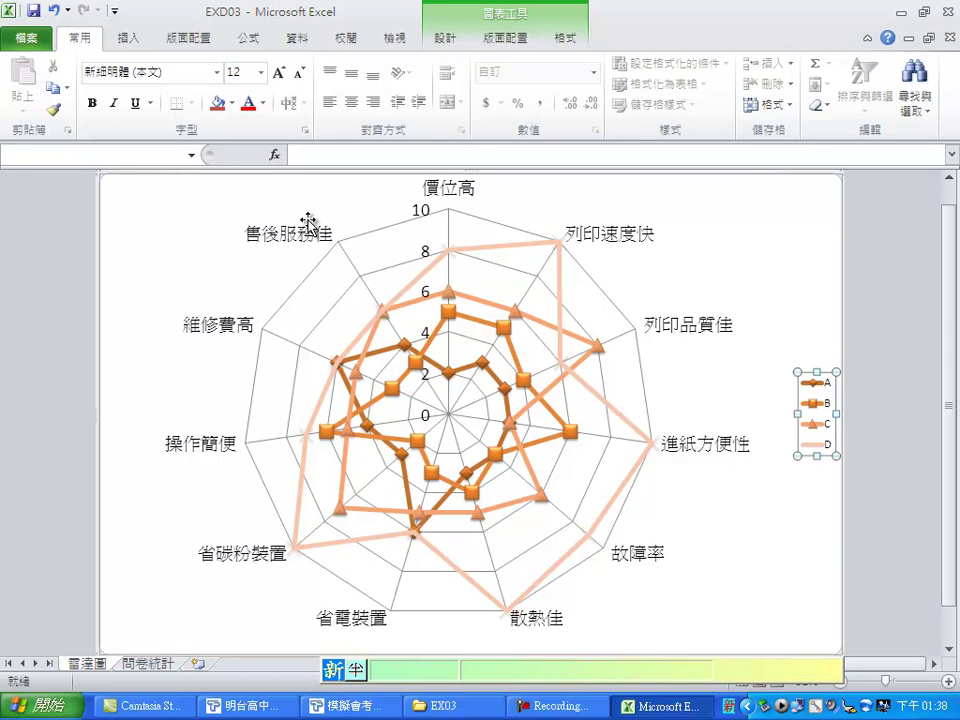
Step: Delete the gridlines and give the value axis a solid White, Background 1, Darker 50% line
left_click(398, 232)
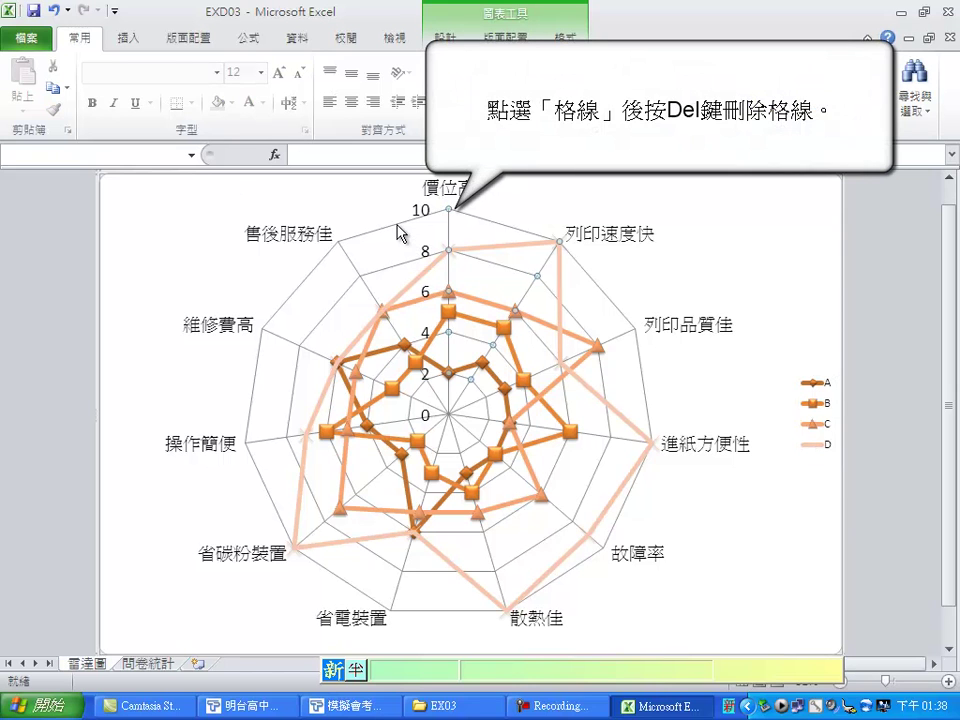
key("Delete")
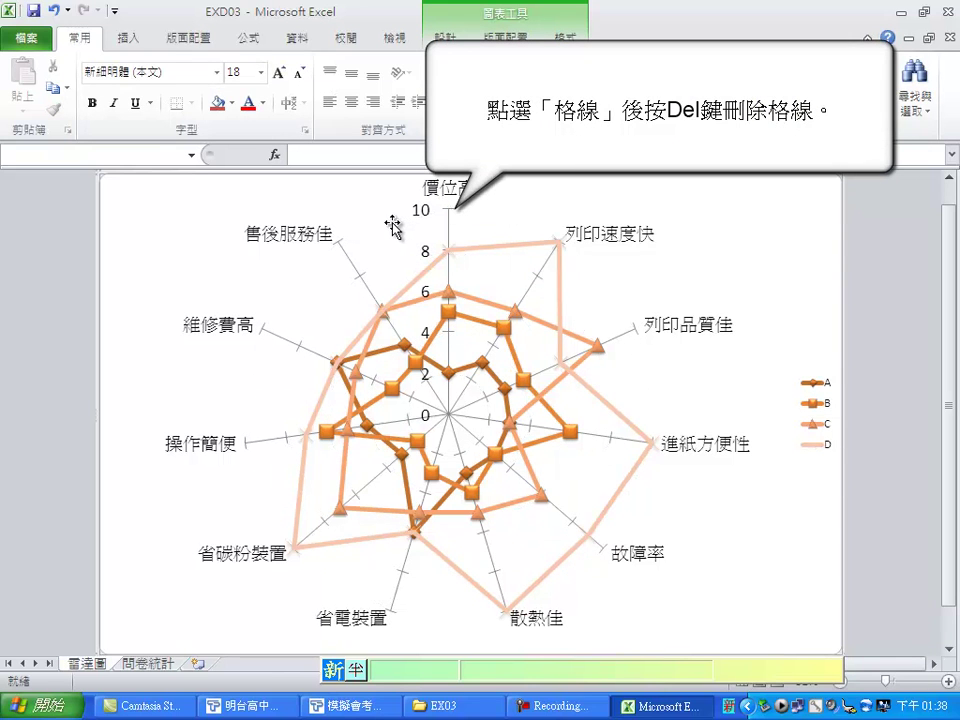
left_click(449, 222)
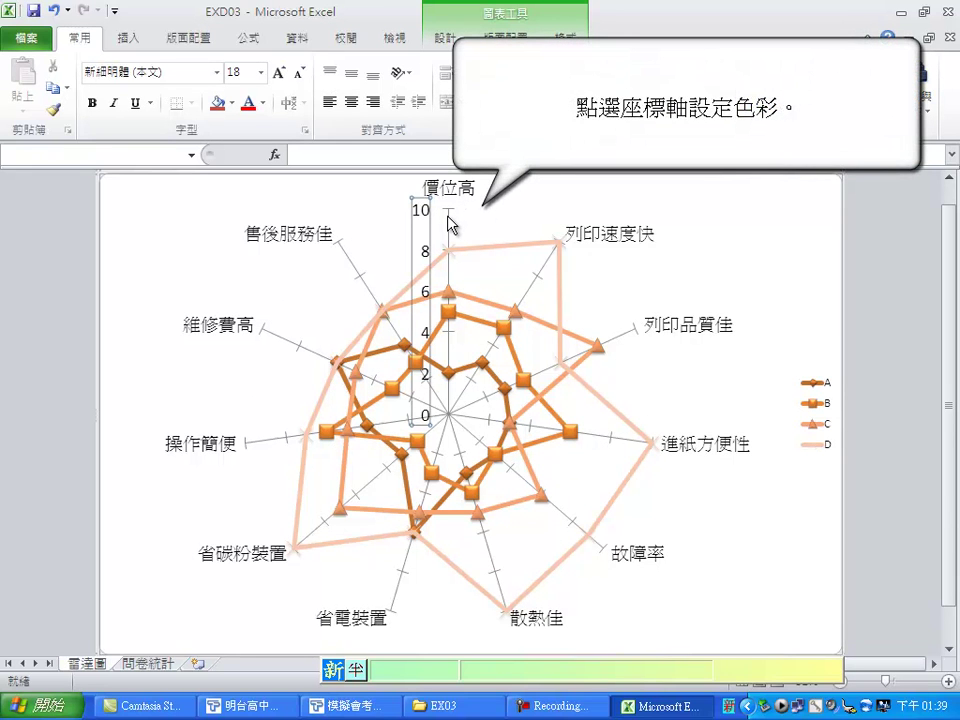
double_click(444, 218)
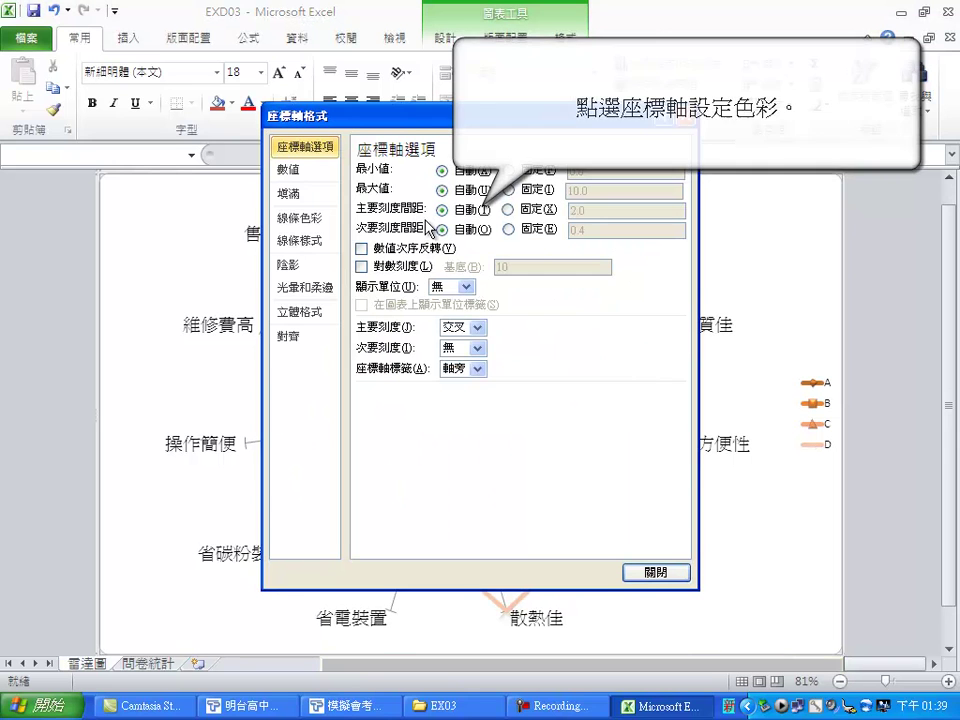
left_click(307, 226)
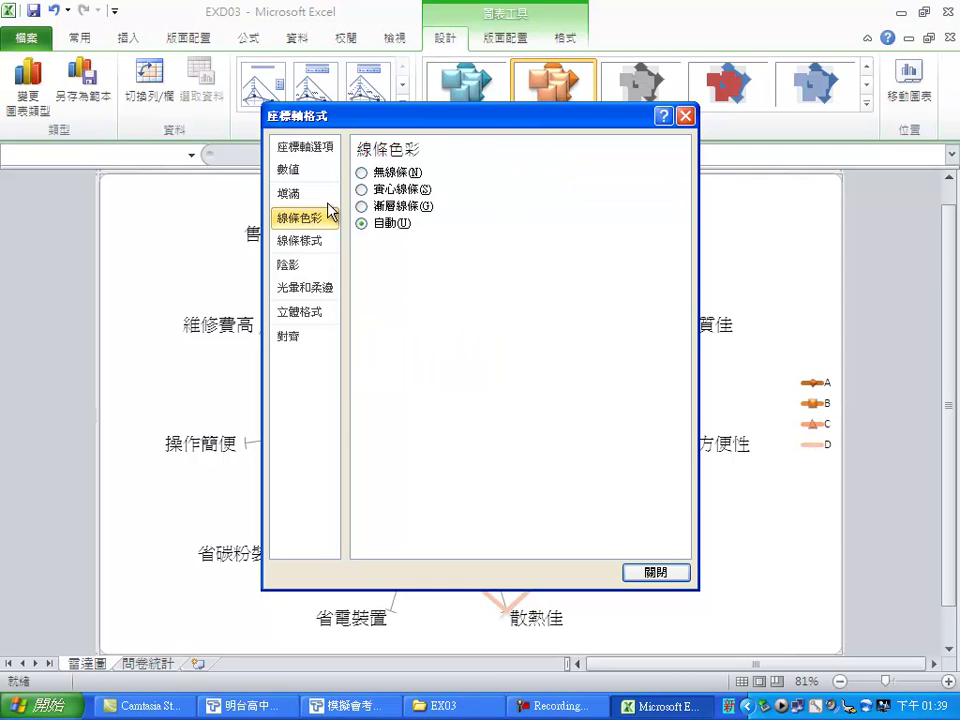
left_click(360, 190)
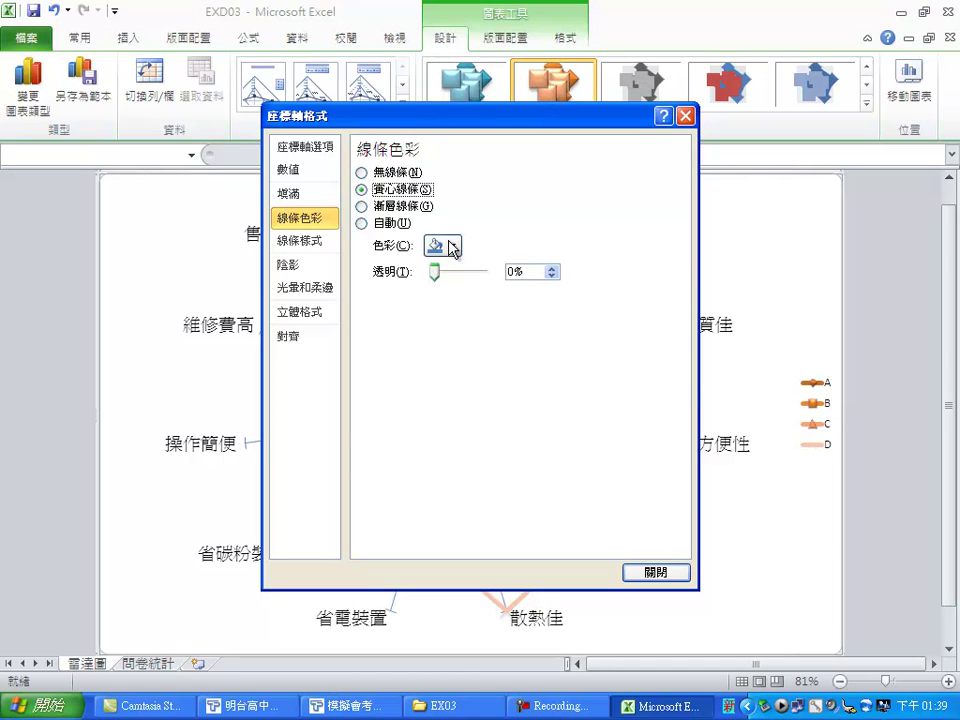
left_click(441, 246)
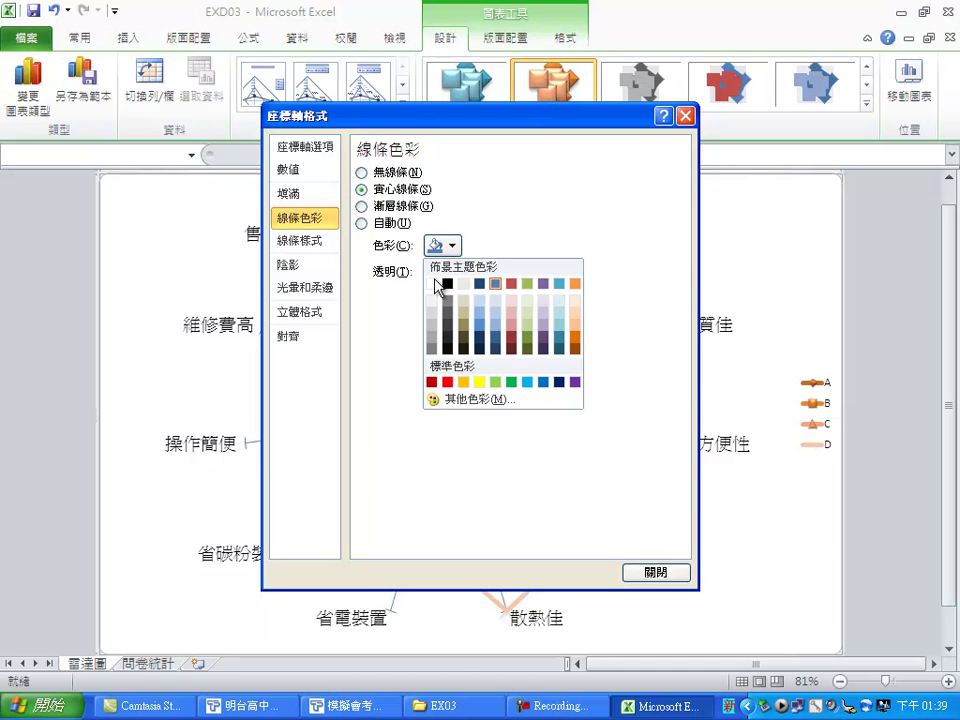
left_click(430, 350)
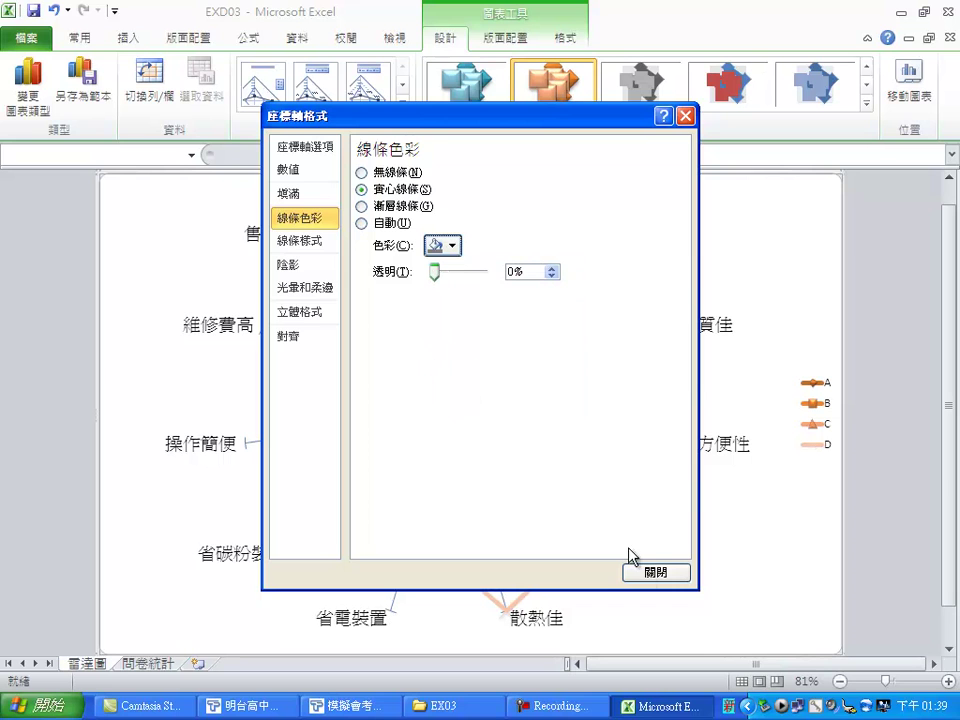
left_click(653, 572)
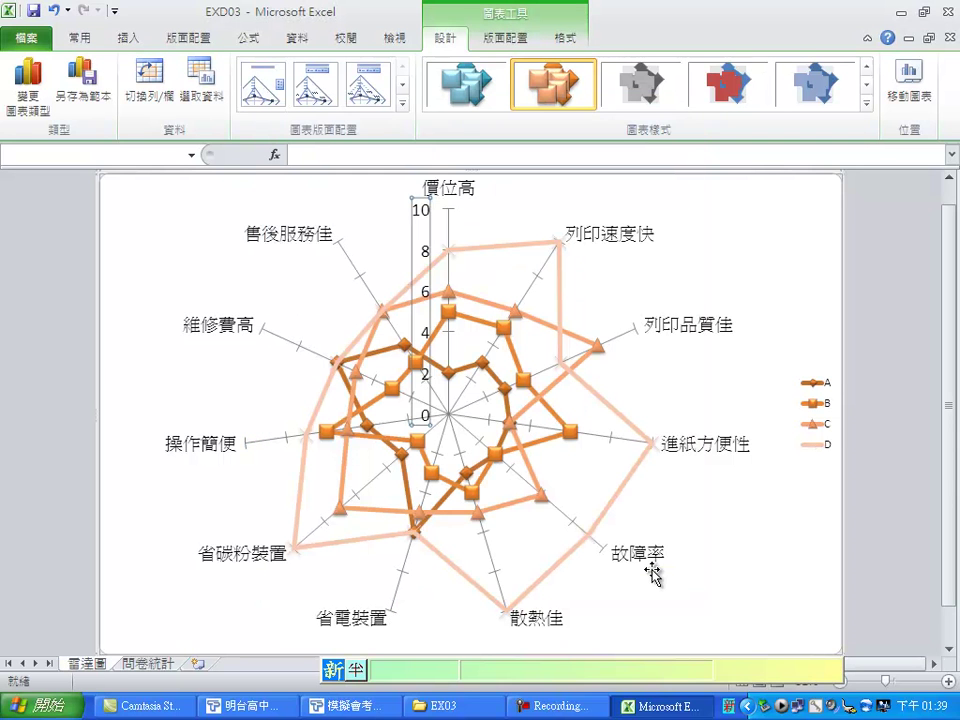
Step: Set the category axis labels' font colour to Dark Blue
left_click(450, 200)
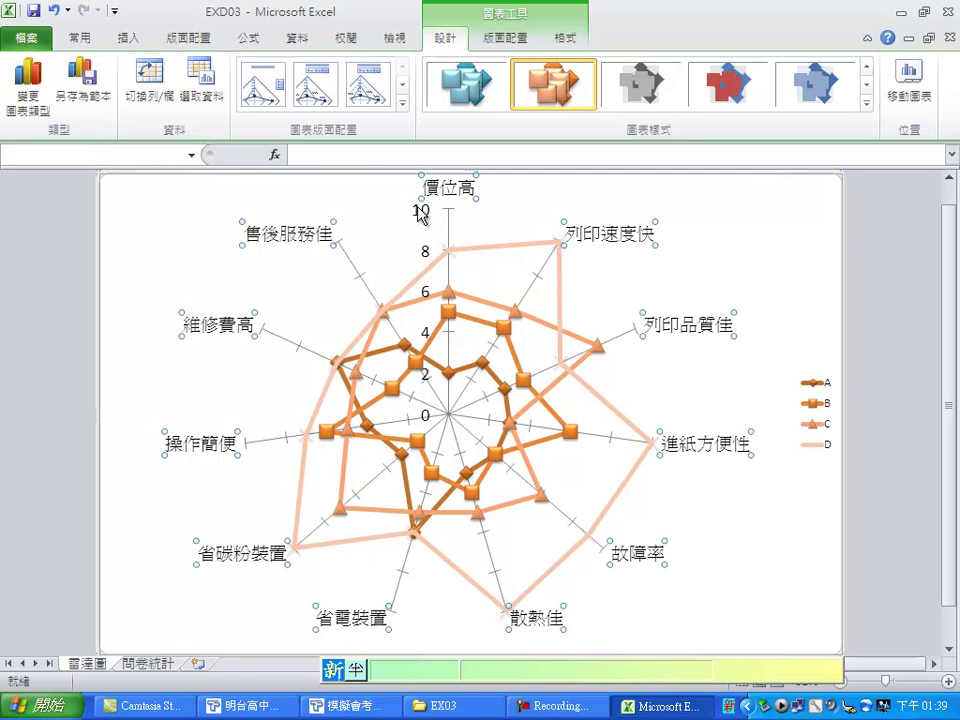
double_click(419, 207)
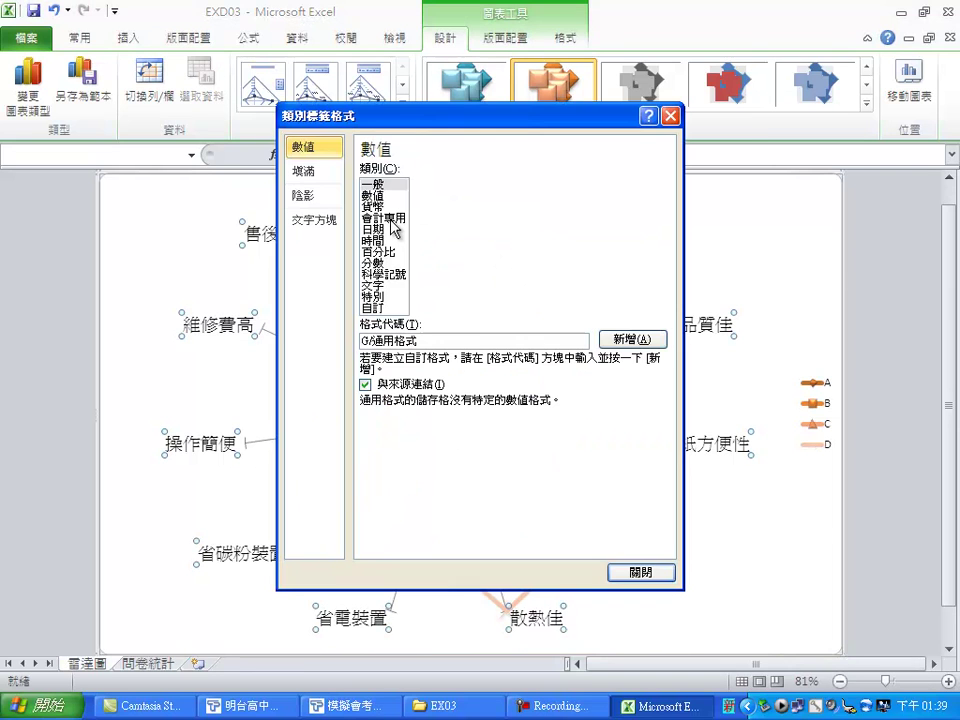
left_click(669, 117)
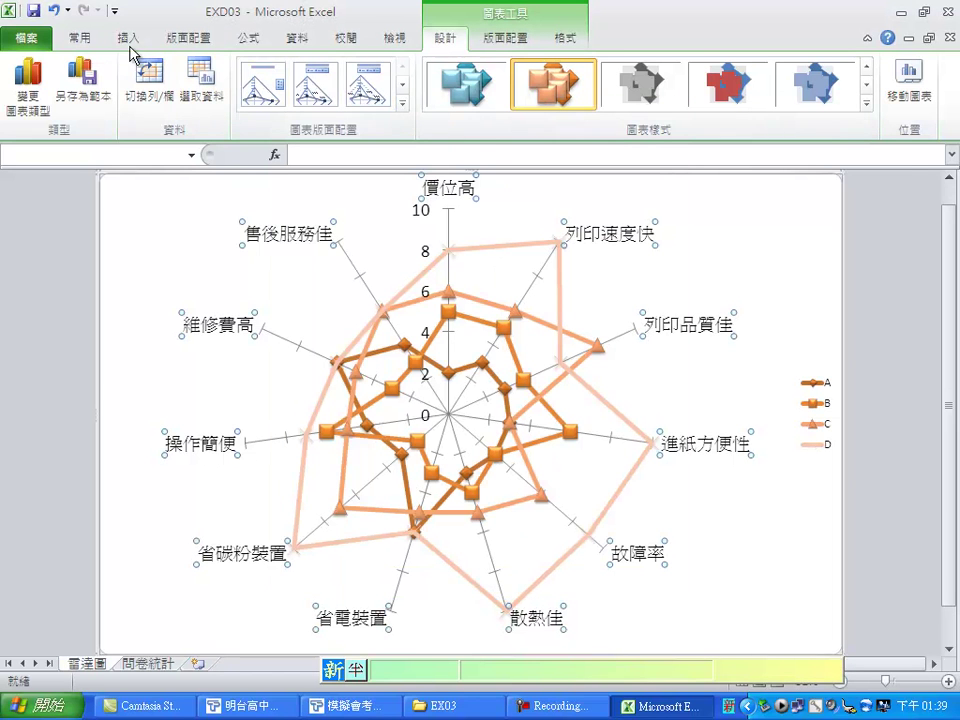
left_click(77, 38)
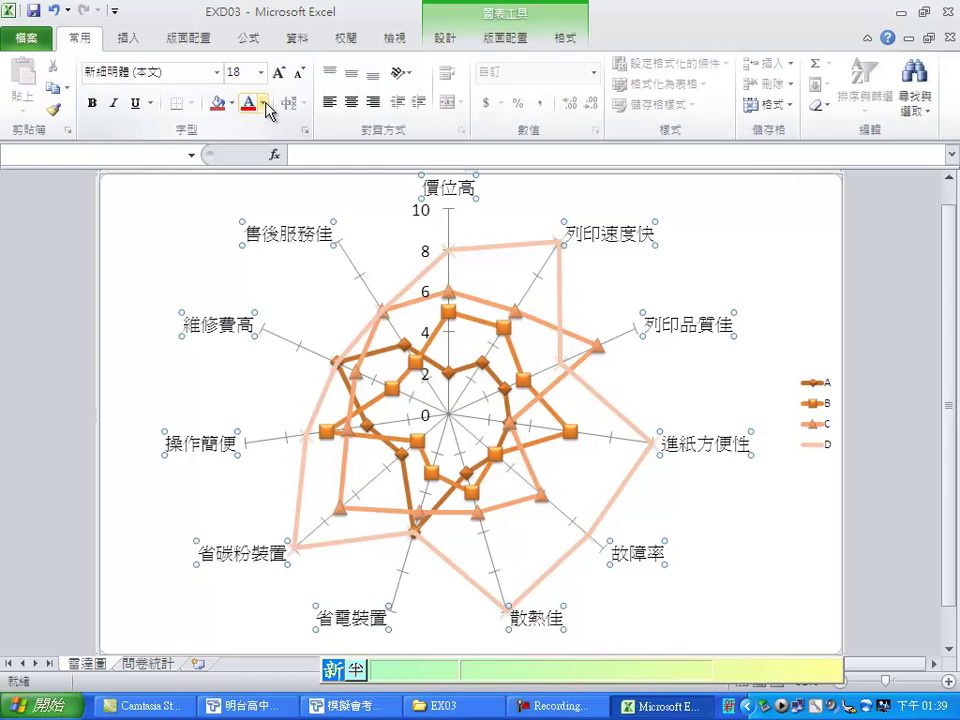
left_click(263, 103)
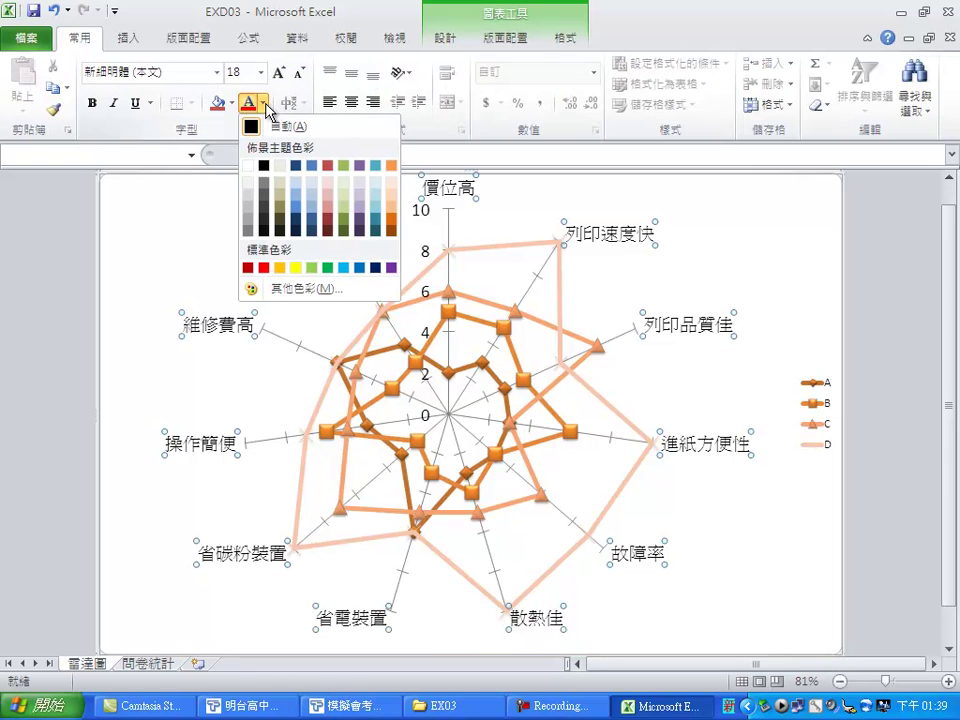
left_click(375, 268)
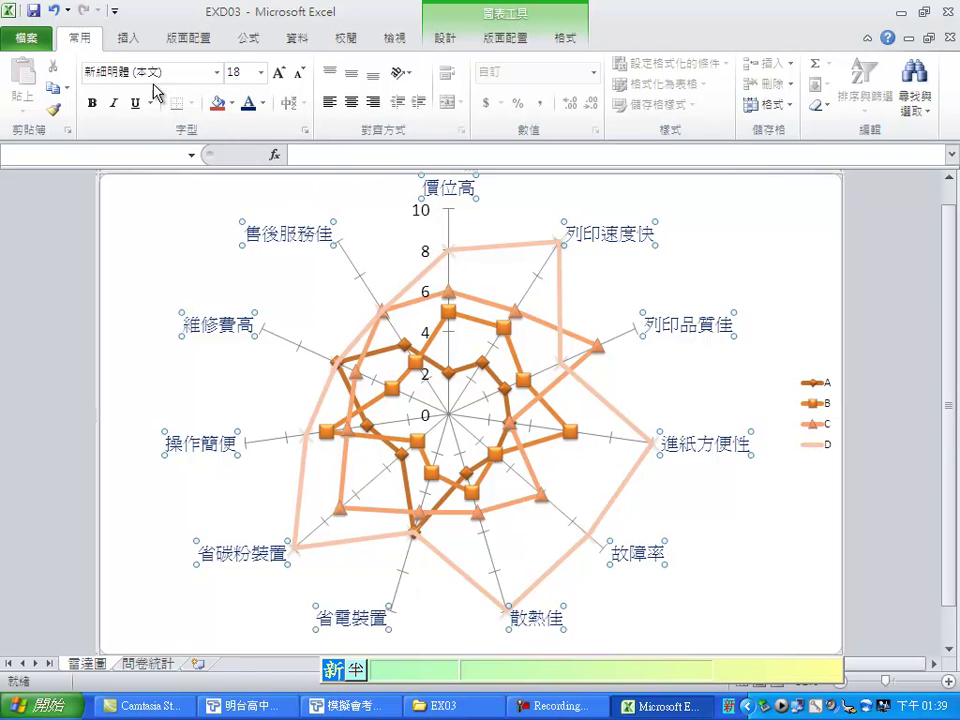
Step: Save the workbook as EXa03 in the EX03 folder, changing the name from EXD03
left_click(22, 38)
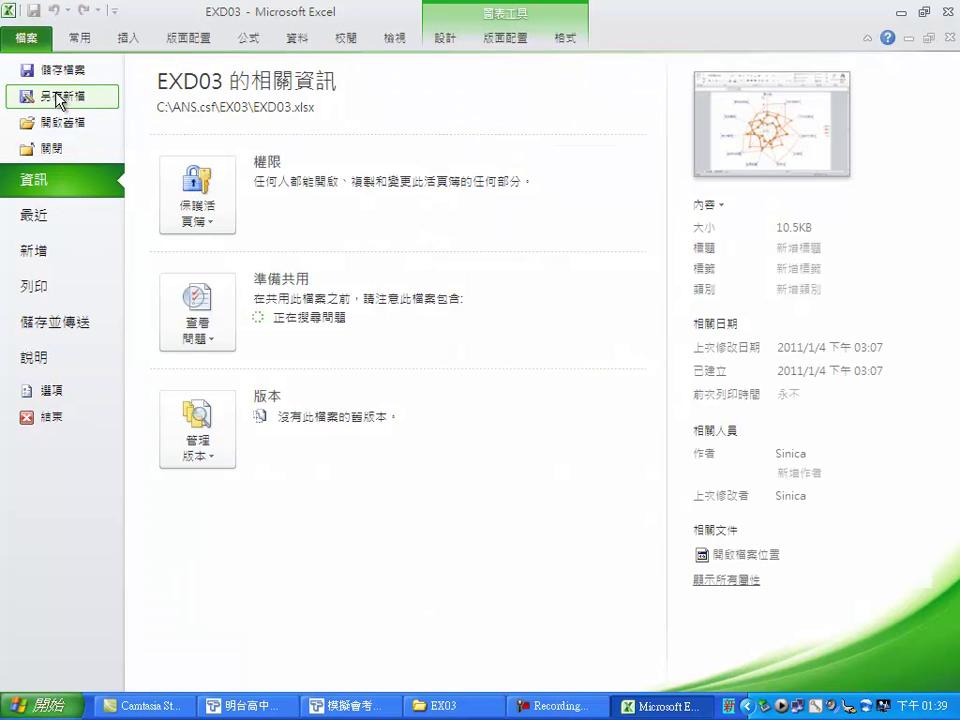
key("Escape")
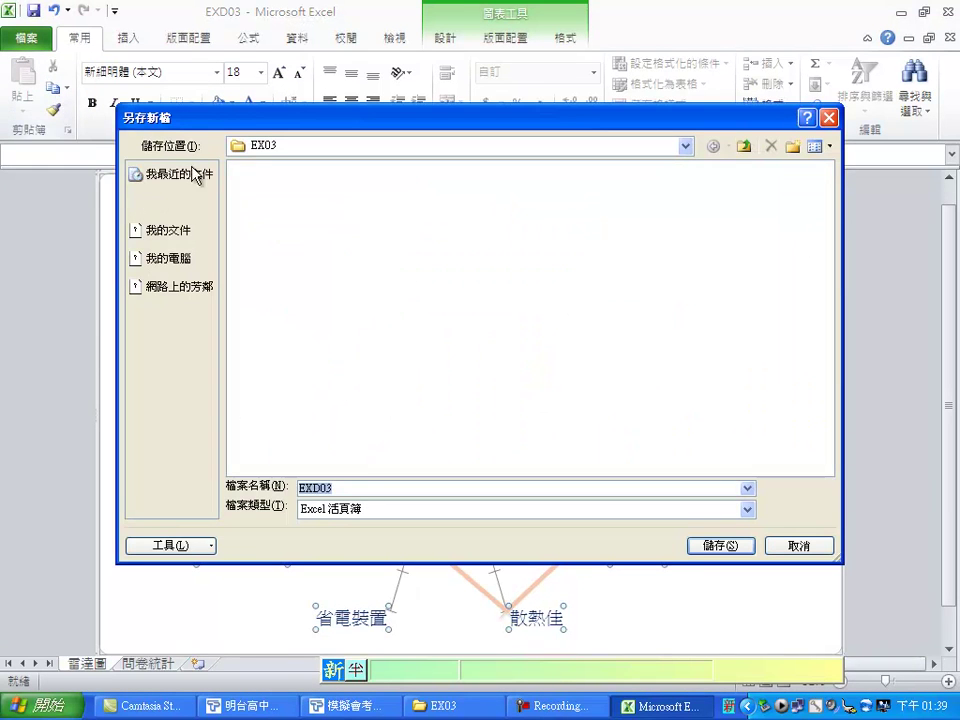
left_click(323, 487)
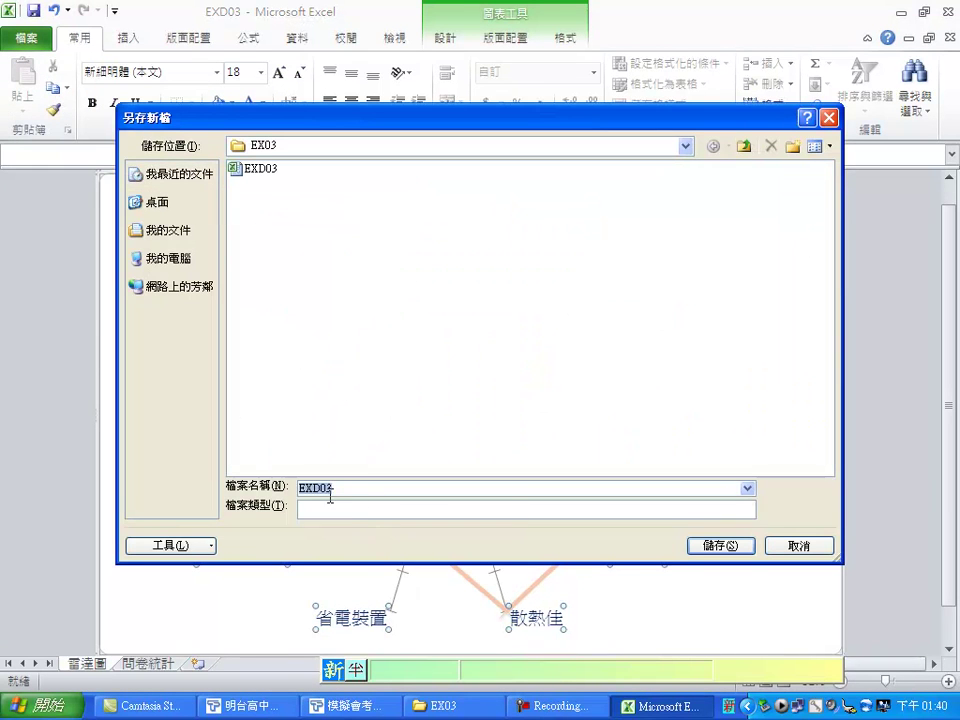
key("BackSpace")
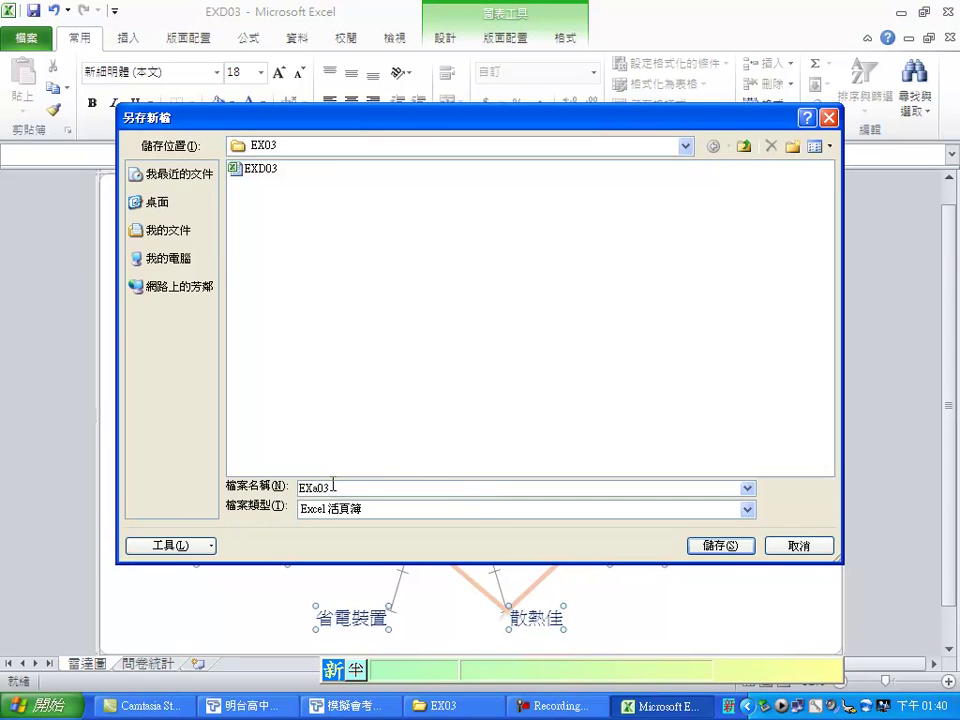
left_click(708, 546)
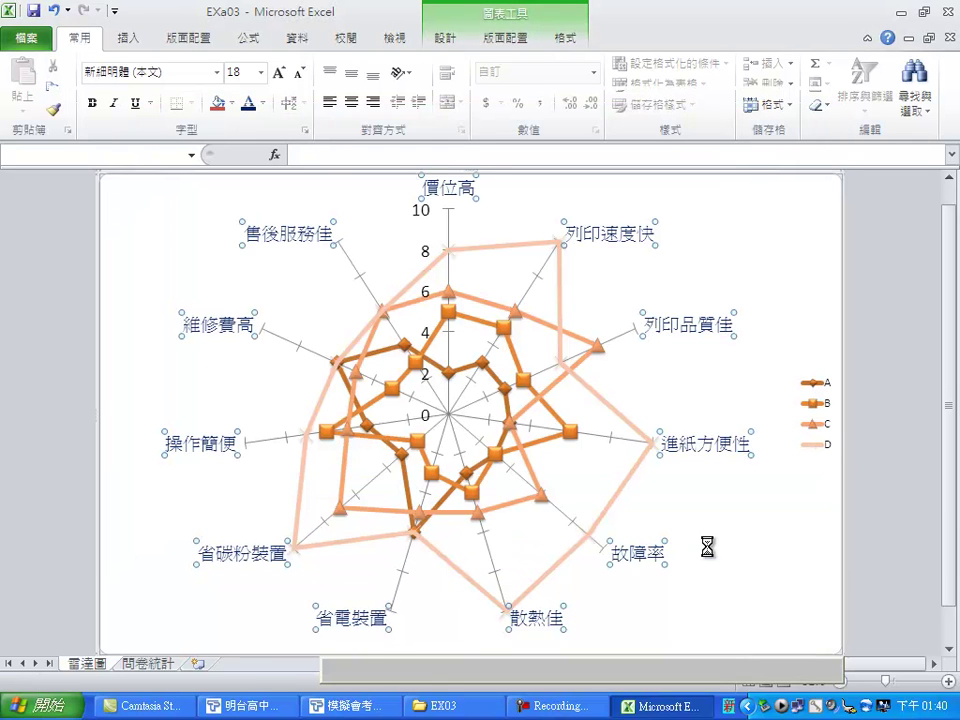